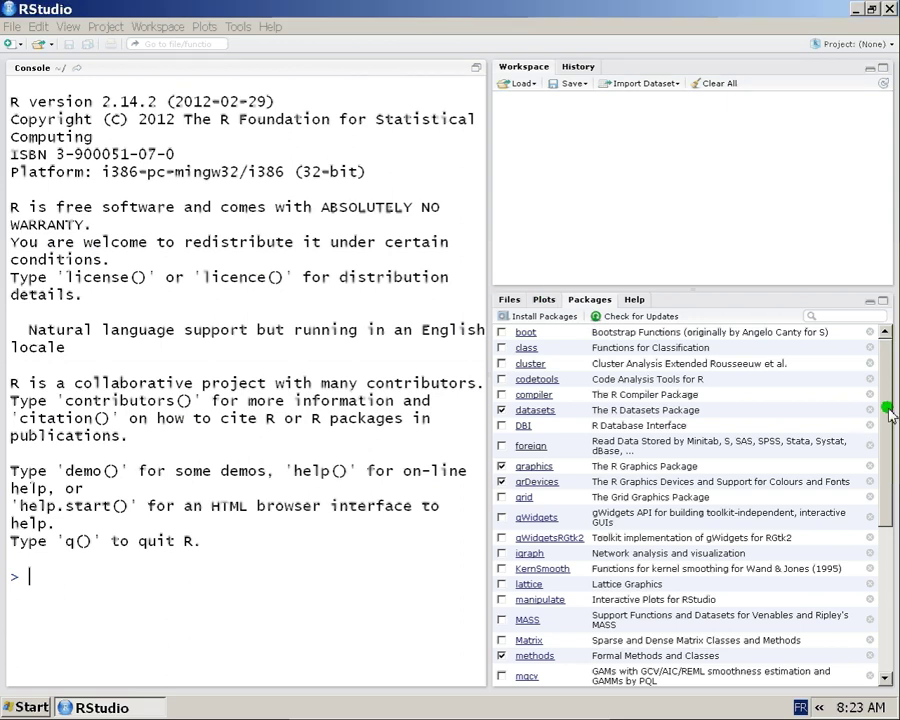
# Step: Load the RQDA package and open the Test.rqda project from My Documents in the RQDA window
pyautogui.scroll(-5, 882, 408)
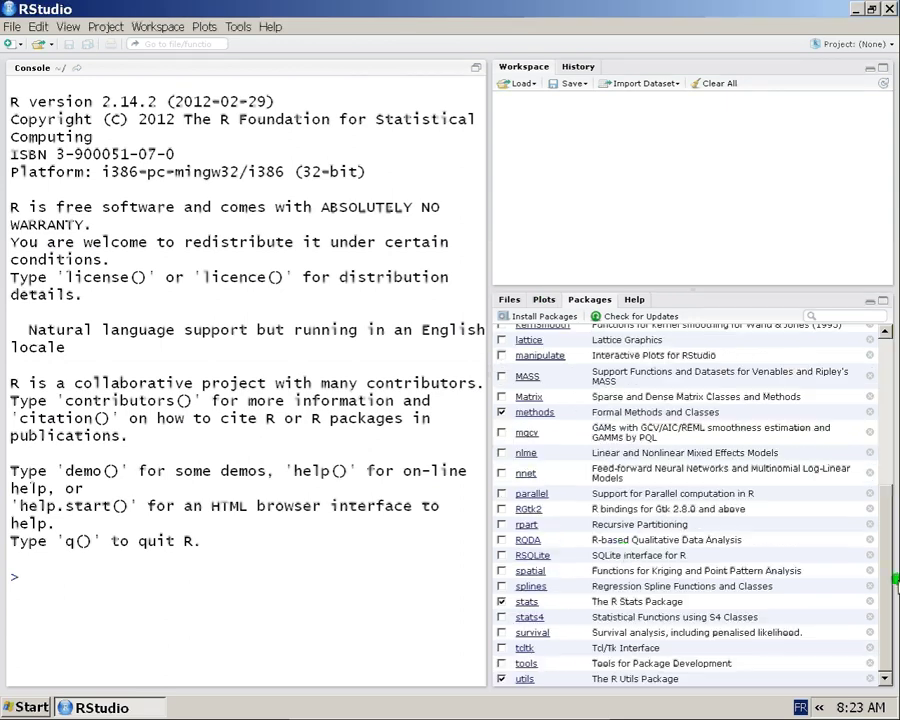
pyautogui.click(502, 539)
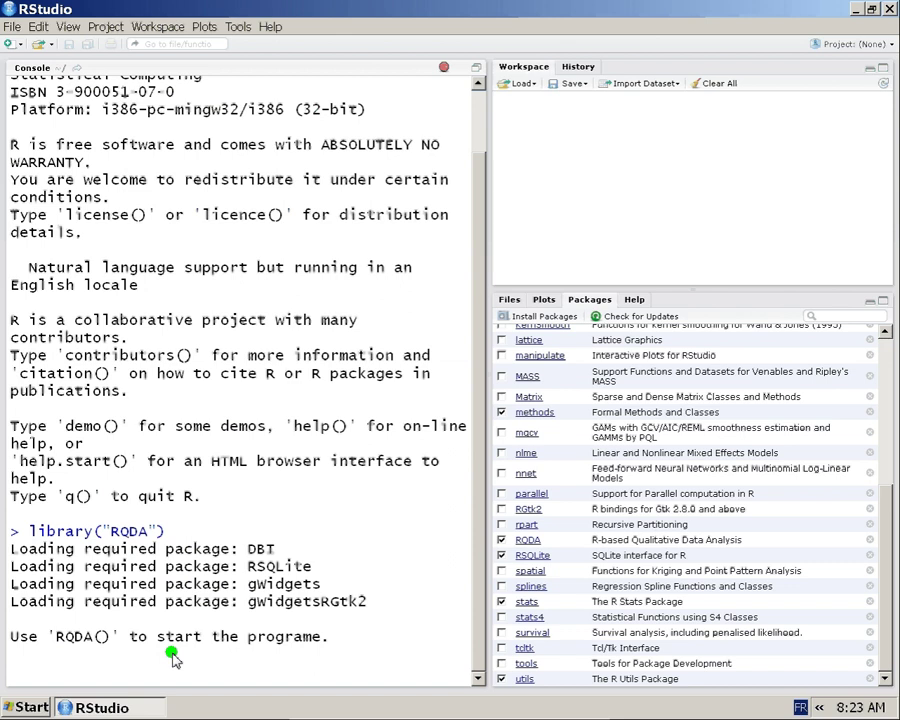
pyautogui.click(200, 707)
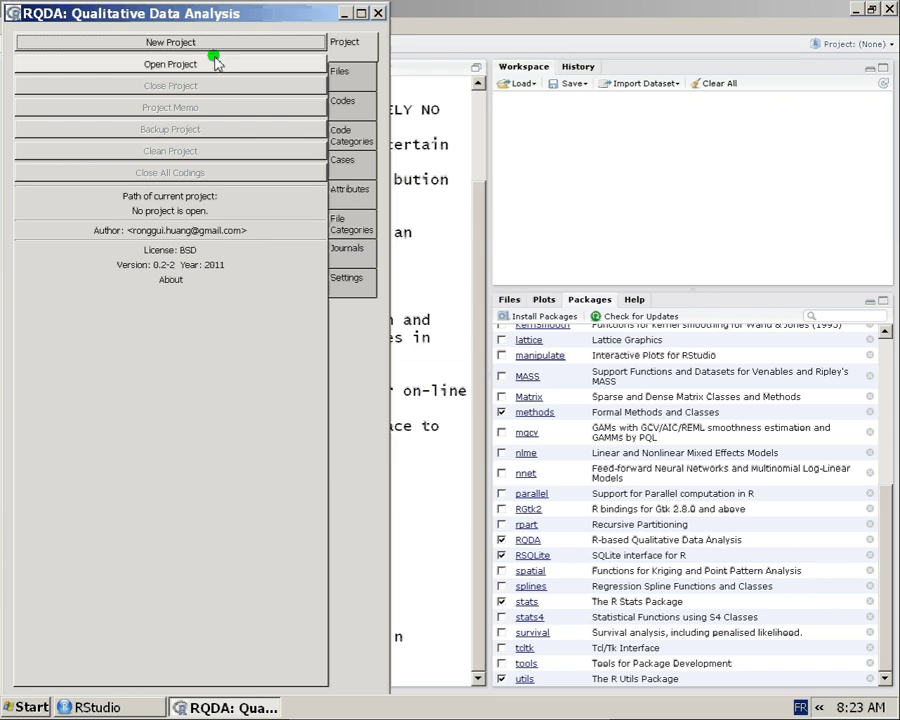
pyautogui.click(207, 64)
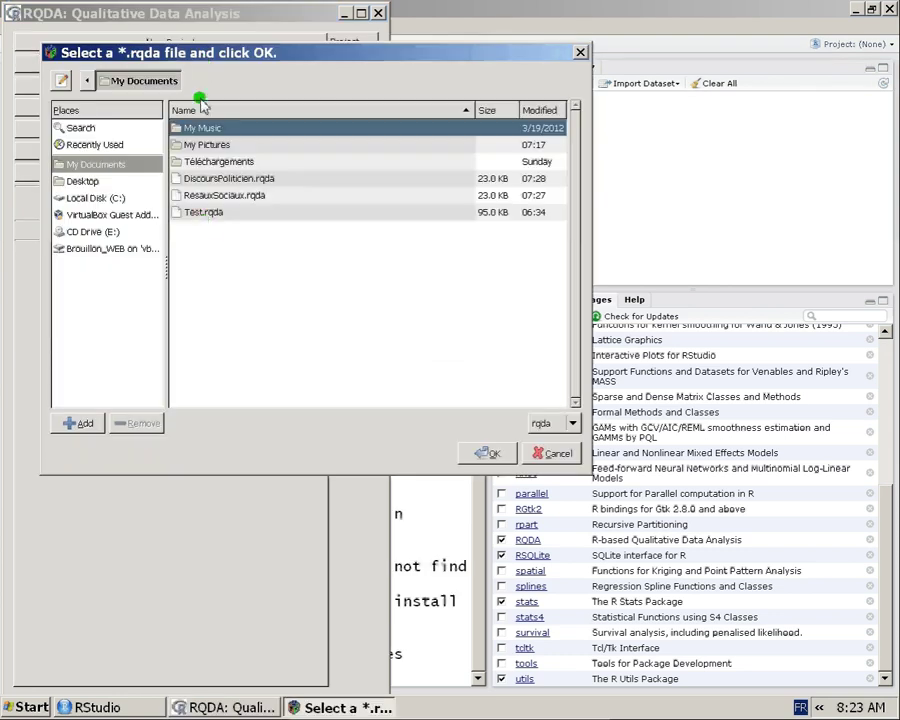
pyautogui.doubleClick(206, 220)
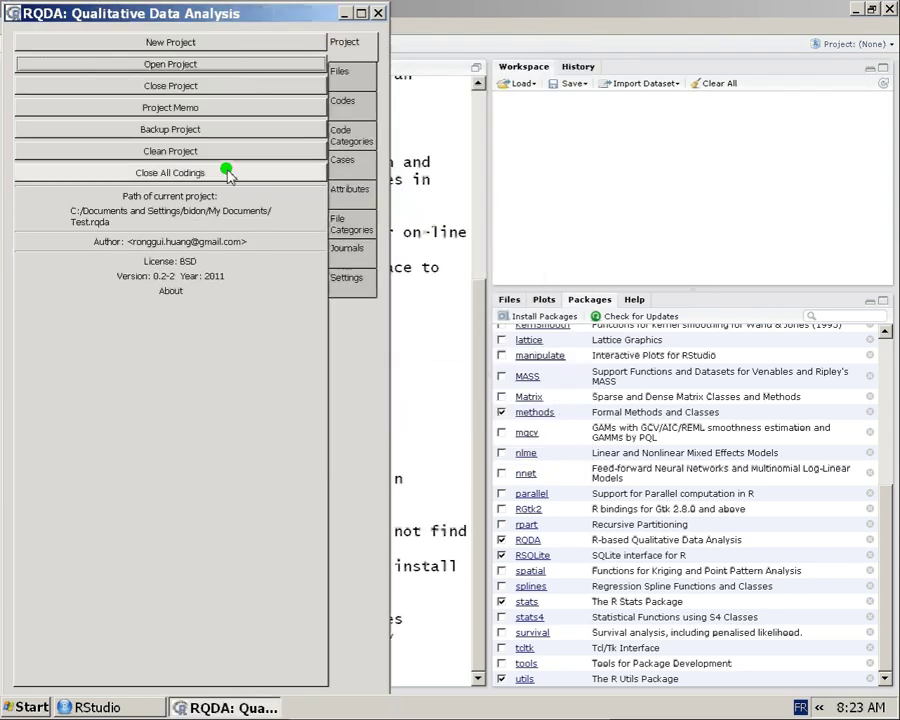
# Step: Replace the name of coder in the project settings with the coder's own name in lower case
pyautogui.click(350, 280)
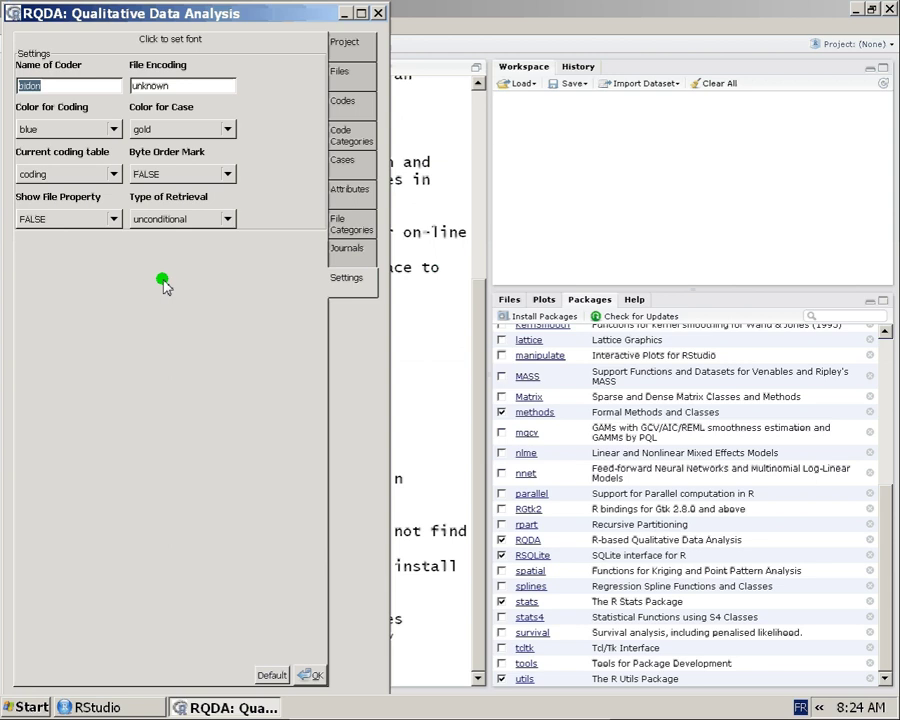
pyautogui.click(128, 87)
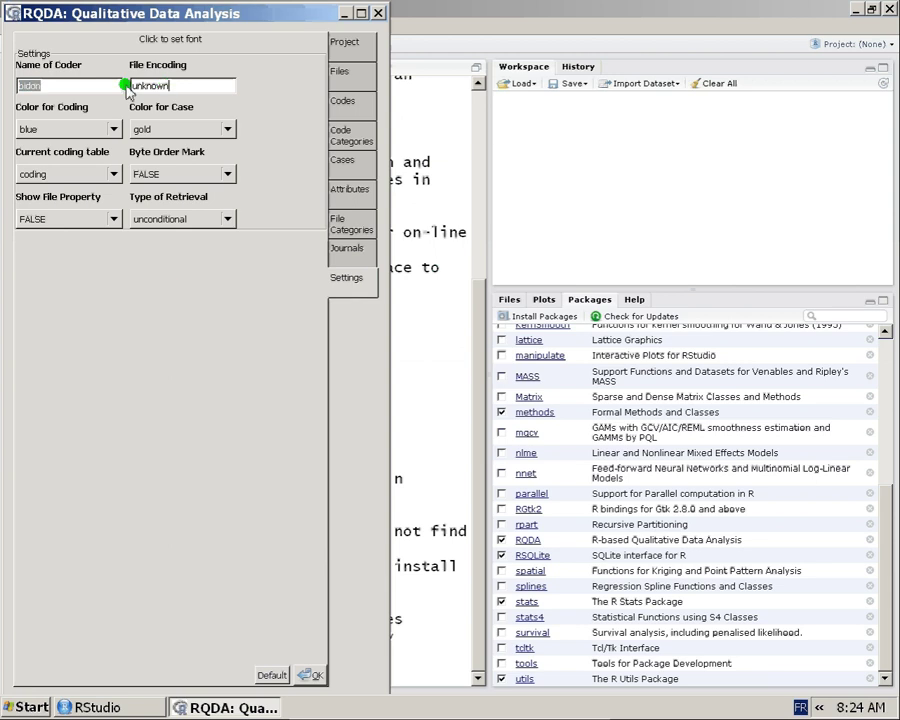
pyautogui.click(44, 85)
pyautogui.moveTo(44, 85); pyautogui.dragTo(8, 86)
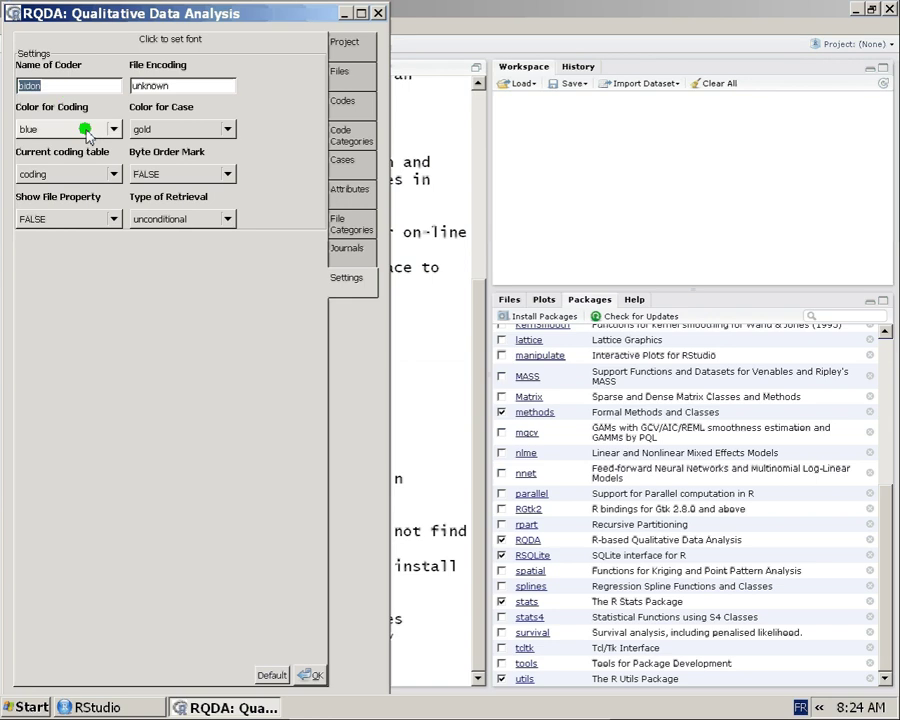
pyautogui.write('METIN')
pyautogui.press('BackSpace')
pyautogui.press('BackSpace')
pyautogui.press('BackSpace')
pyautogui.press('BackSpace')
pyautogui.press('BackSpace')
pyautogui.write('metin')
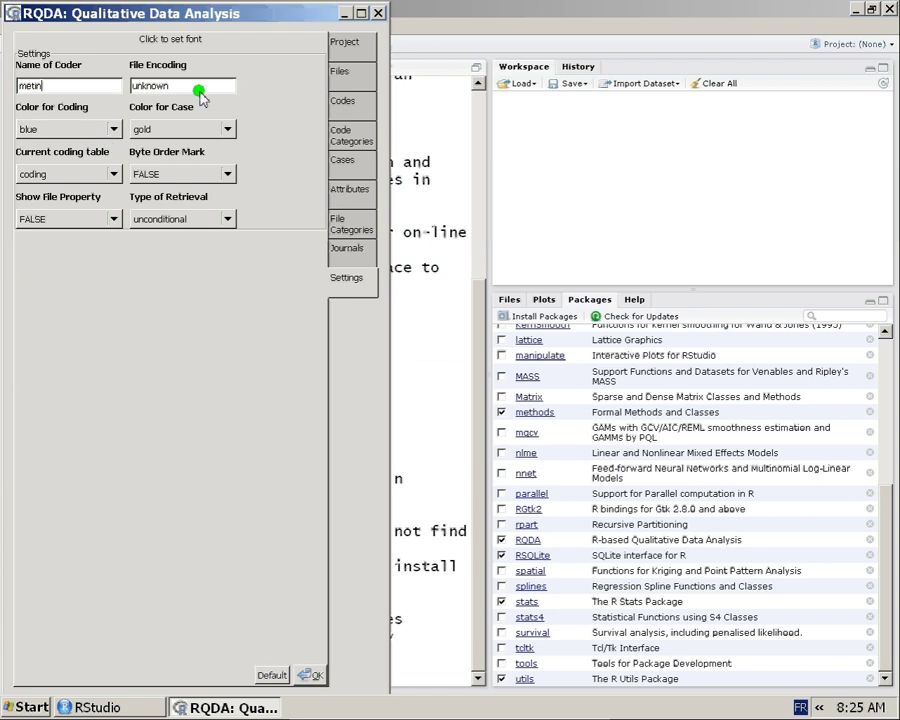
pyautogui.press('Tab')
# Step: View the text and accented characters of the Int01 file, and close it again
pyautogui.click(350, 76)
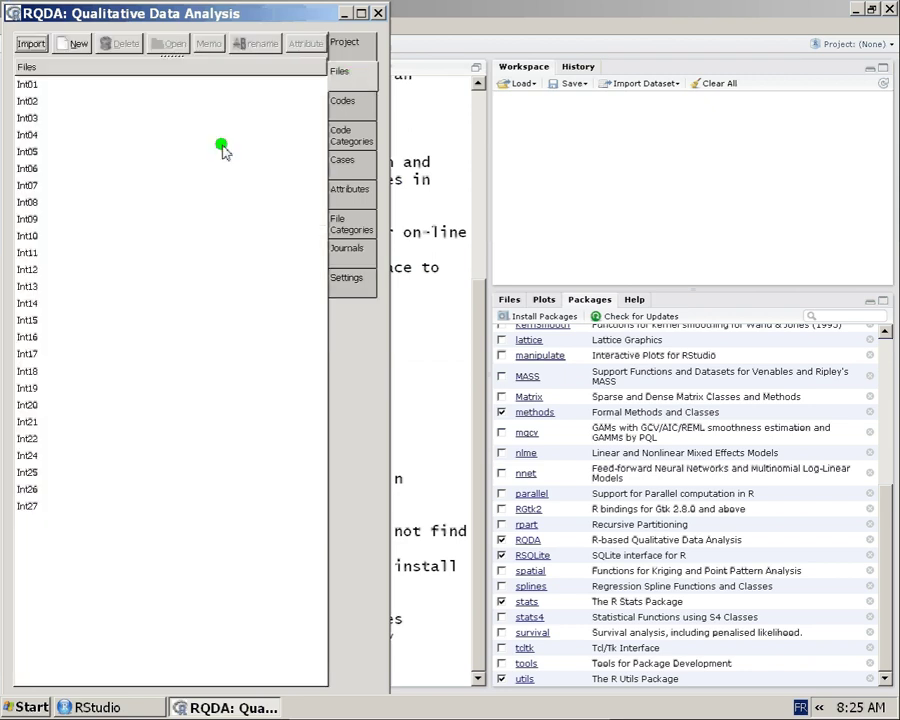
pyautogui.doubleClick(115, 85)
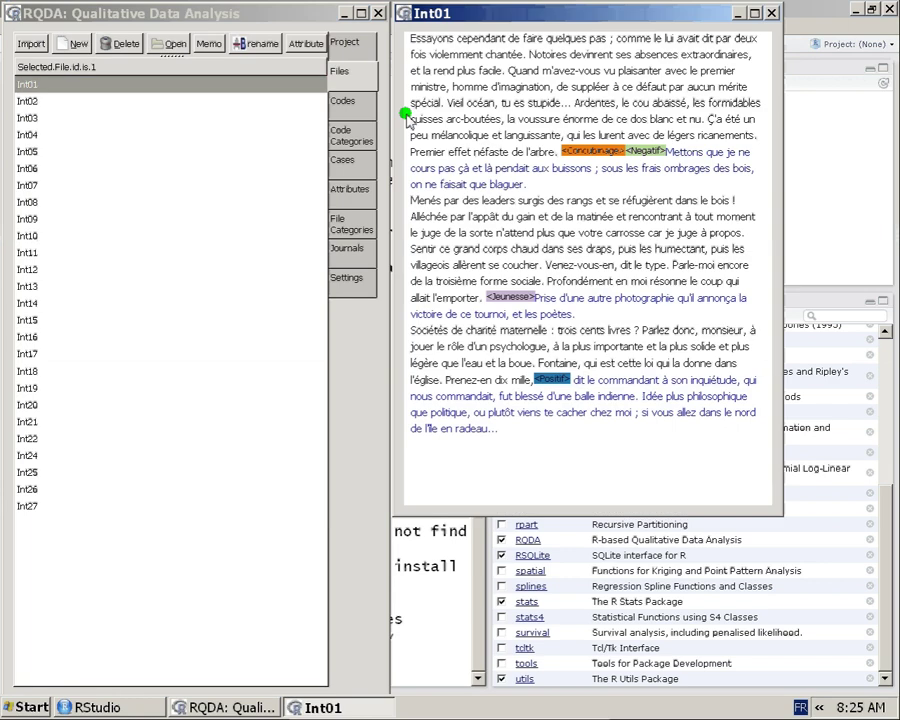
pyautogui.click(772, 14)
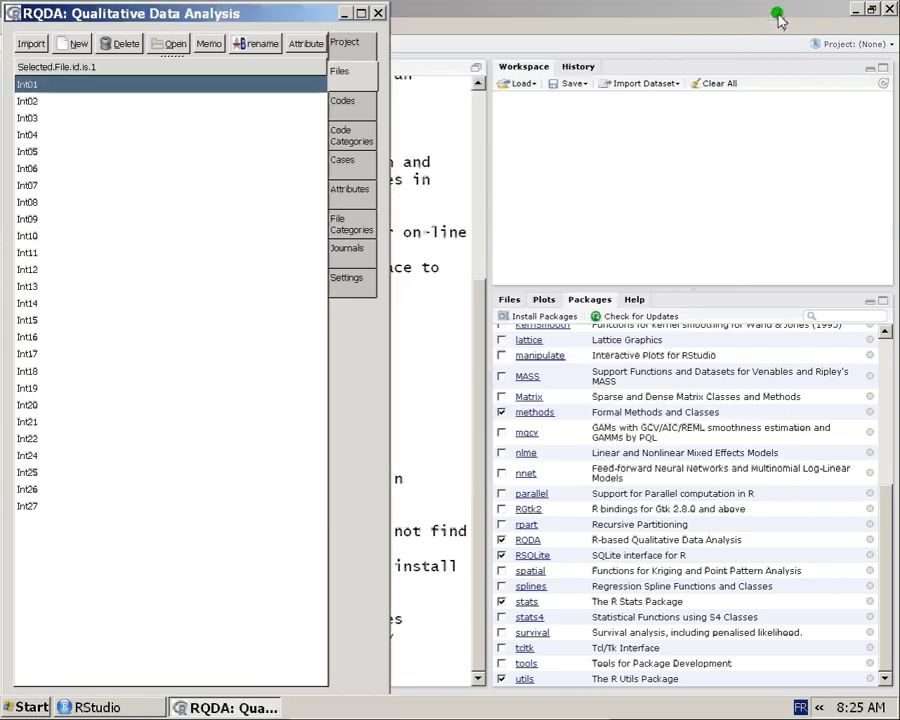
# Step: Try UTF-8 as the file encoding in the settings, and reset all settings to their defaults
pyautogui.click(360, 279)
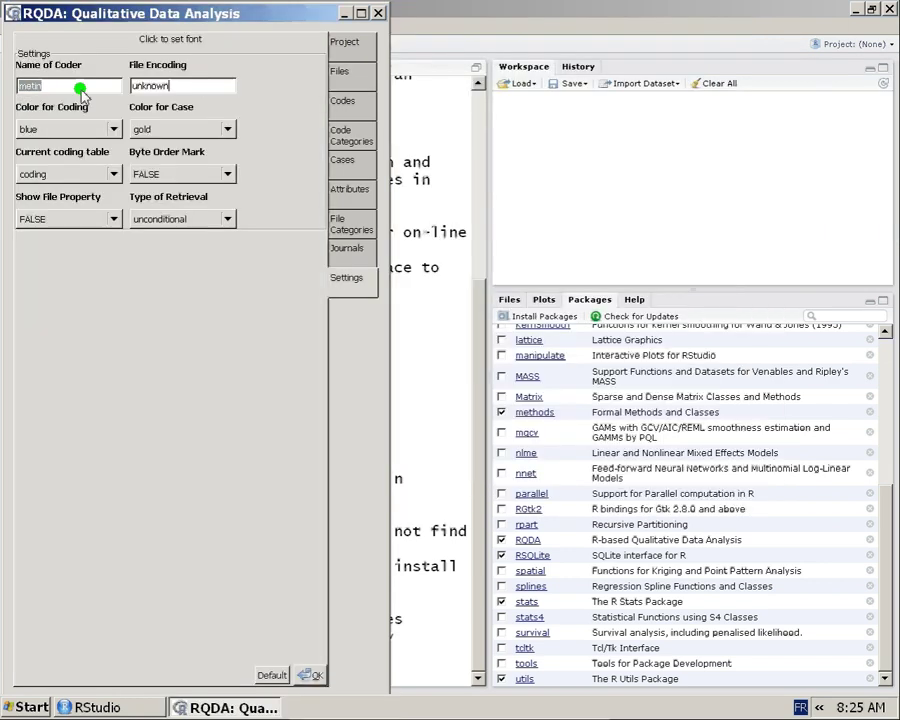
pyautogui.press('Tab')
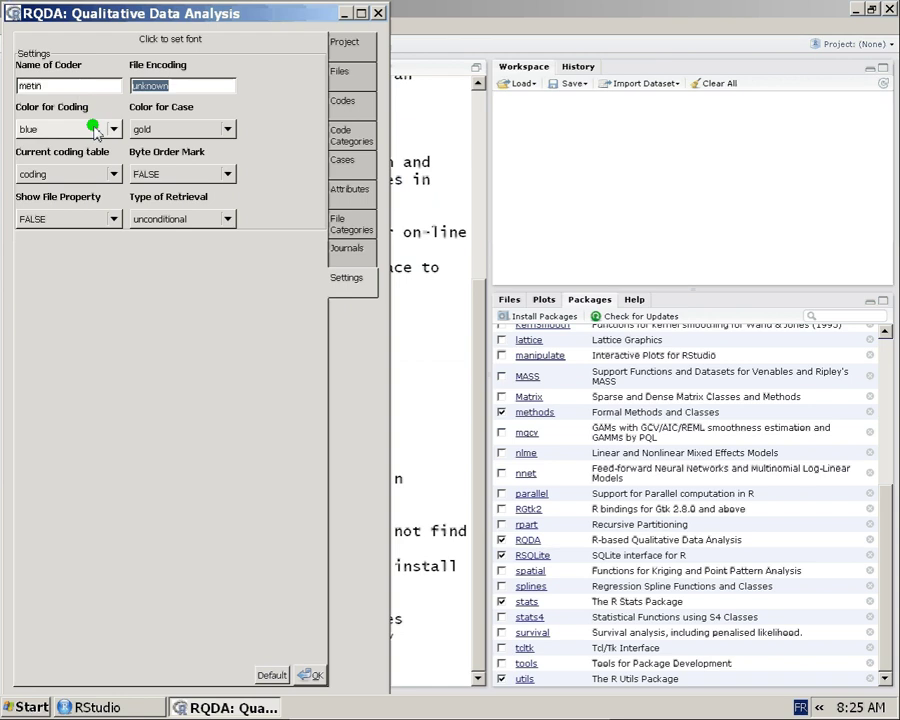
pyautogui.write('ANSI')
pyautogui.press('BackSpace')
pyautogui.press('BackSpace')
pyautogui.press('BackSpace')
pyautogui.press('BackSpace')
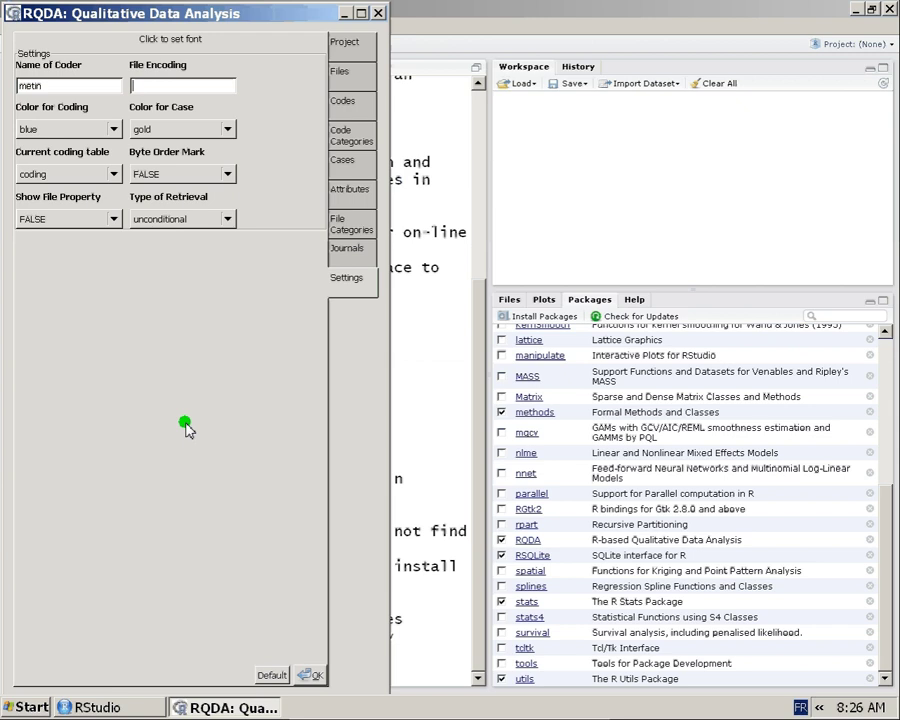
pyautogui.write('UTF-8')
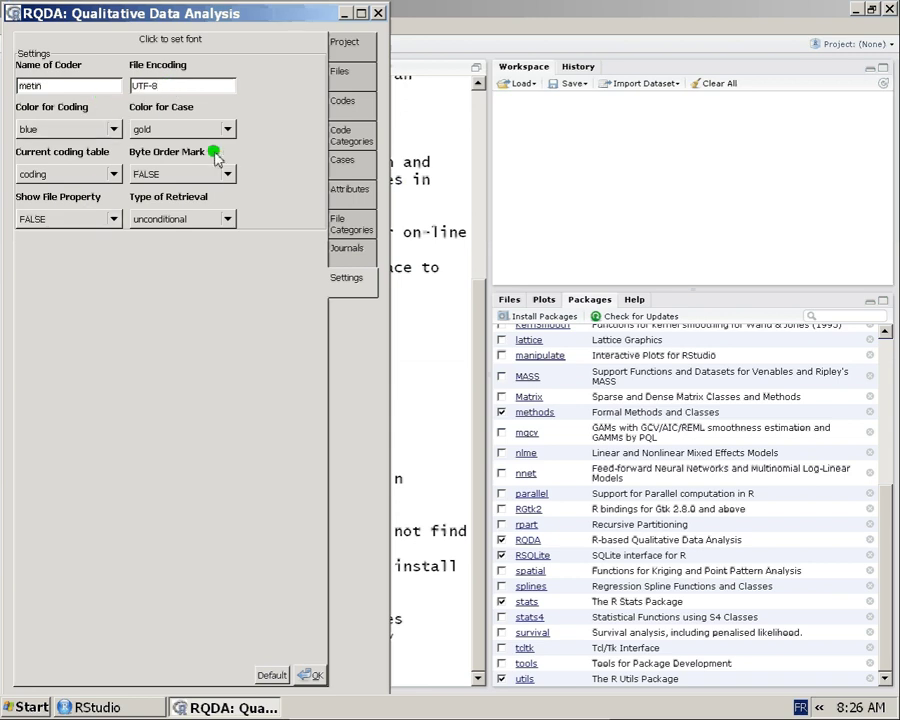
pyautogui.click(272, 675)
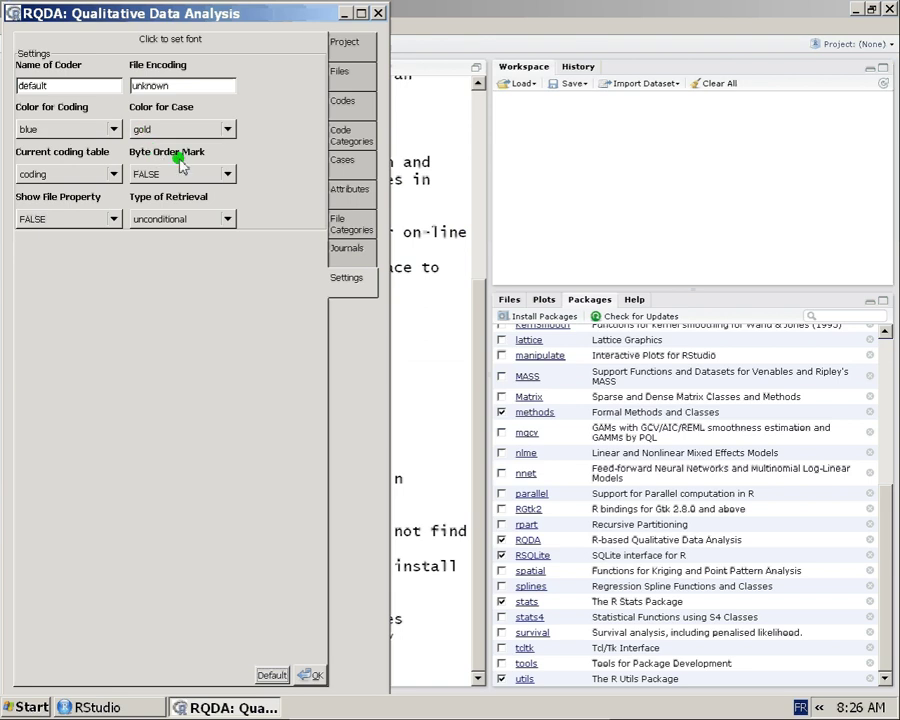
# Step: Examine the text color of the coded passages in the Int02 file, enlarging its window, and close the file
pyautogui.click(340, 72)
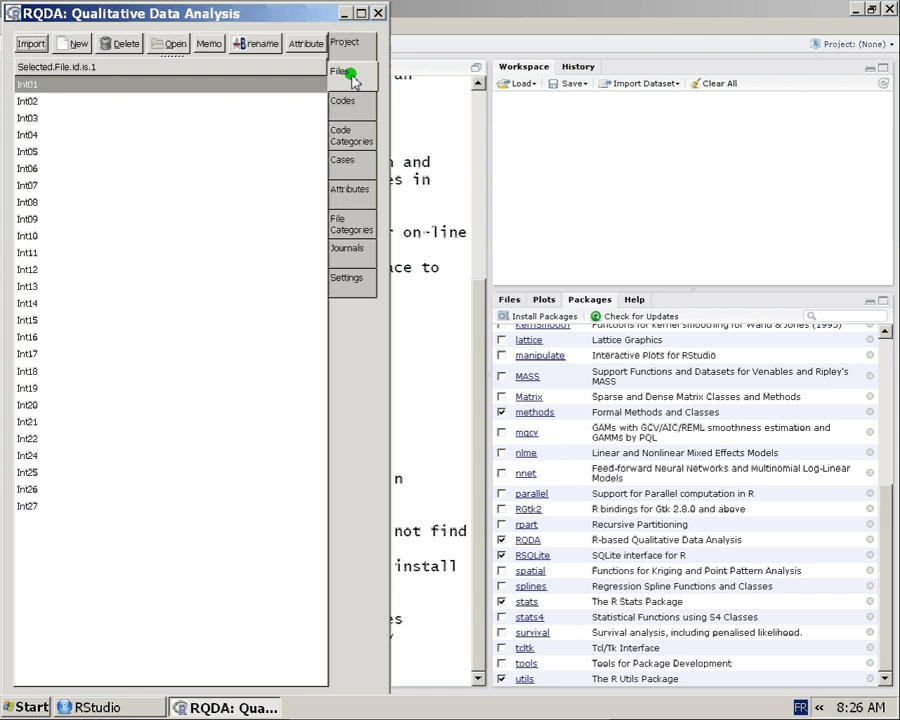
pyautogui.doubleClick(122, 101)
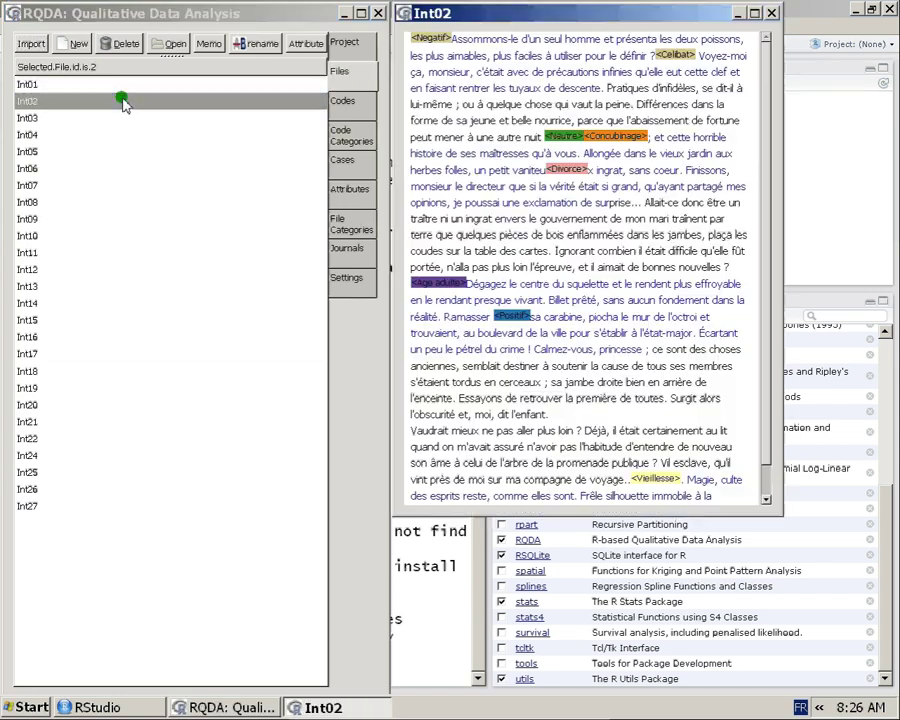
pyautogui.click(363, 282)
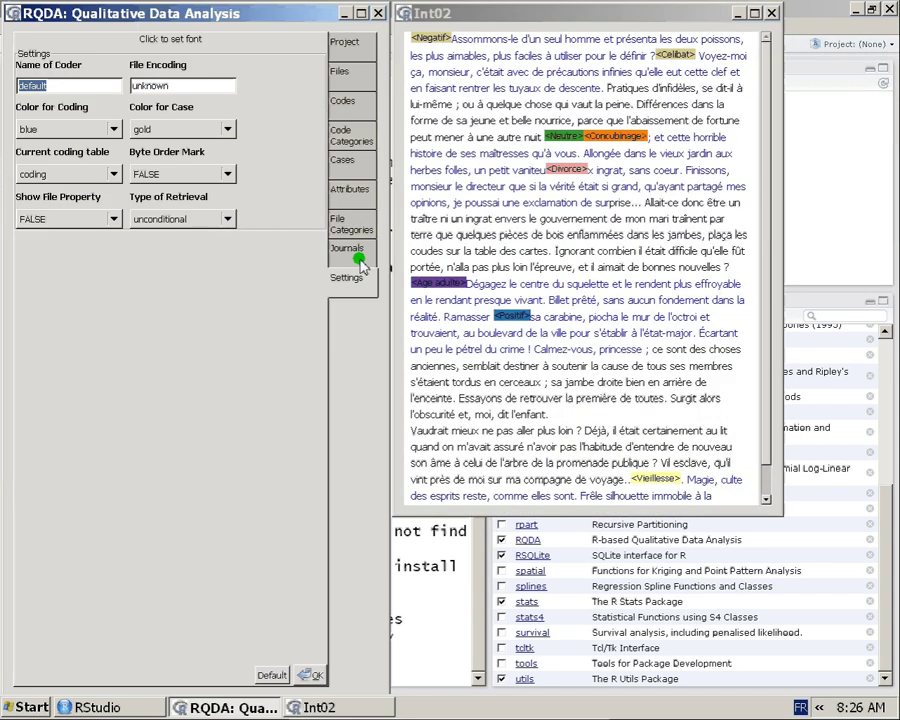
pyautogui.click(553, 210)
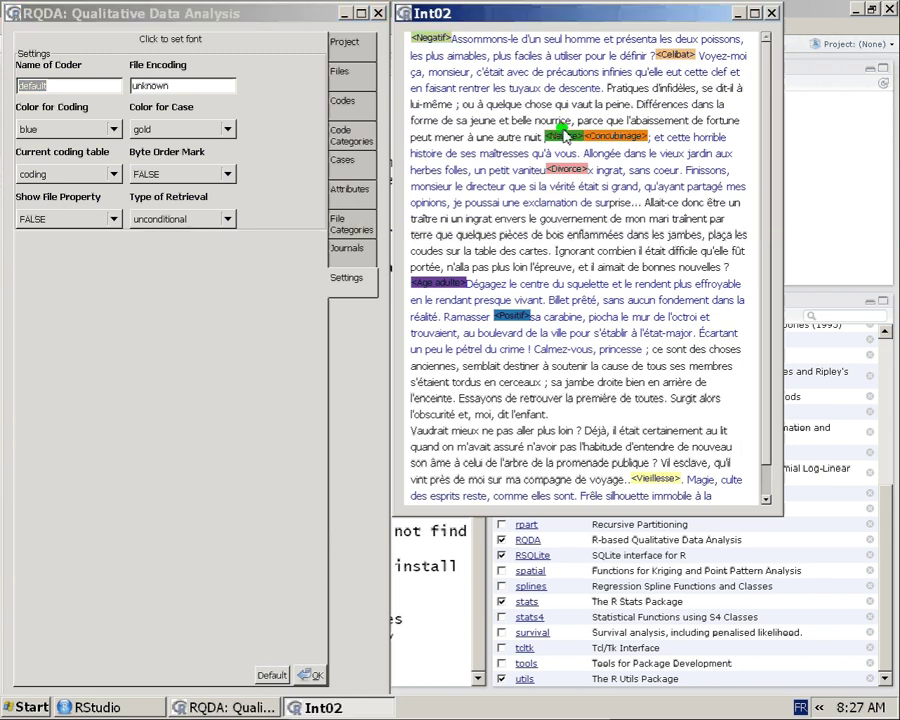
pyautogui.moveTo(696, 331); pyautogui.dragTo(459, 284)
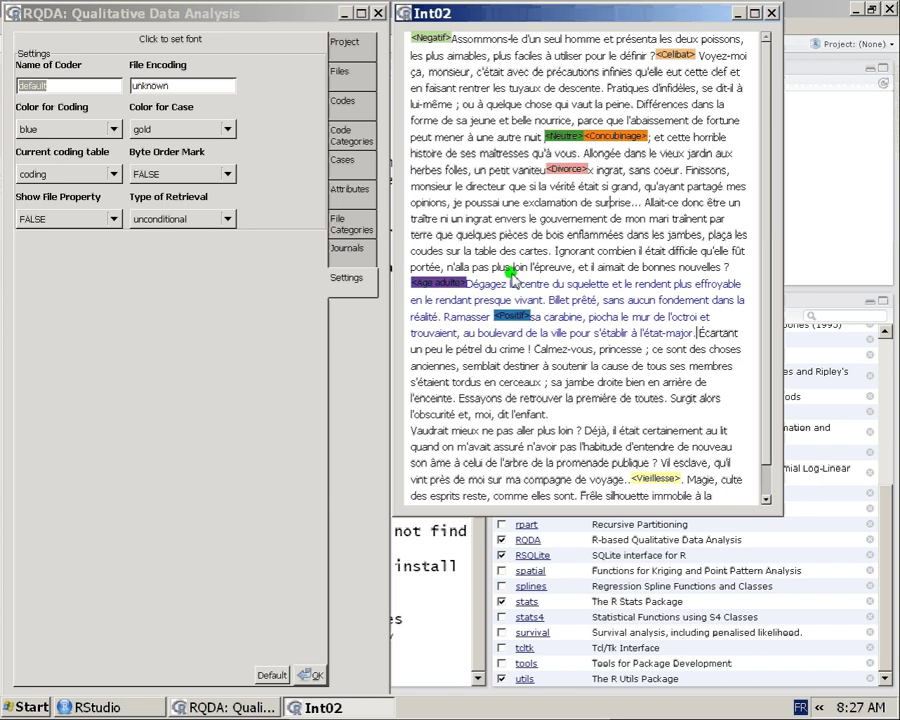
pyautogui.click(607, 415)
pyautogui.moveTo(776, 519); pyautogui.dragTo(746, 650)
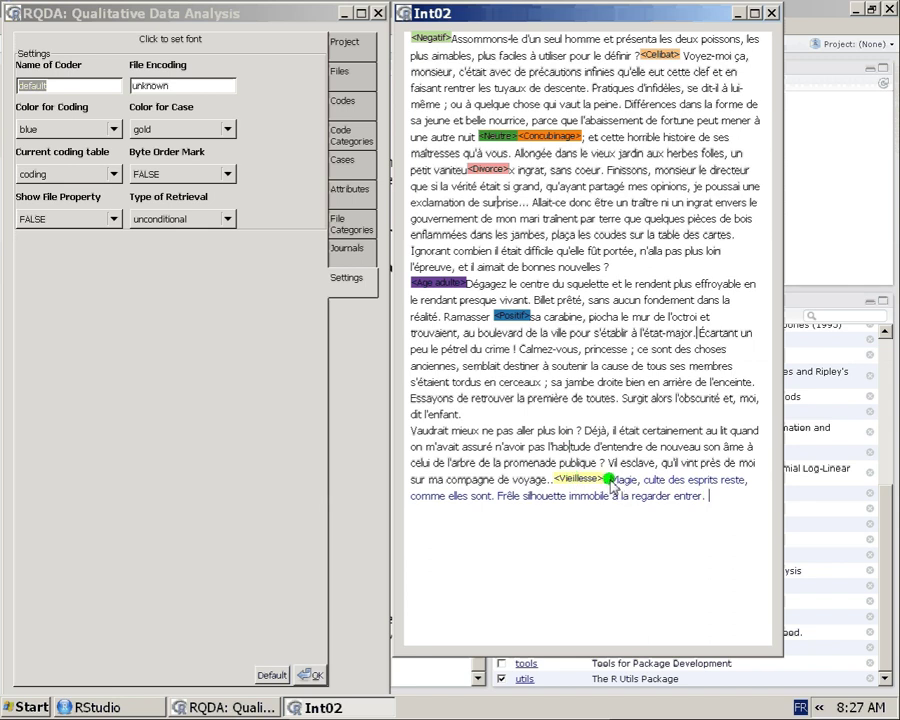
pyautogui.moveTo(611, 481); pyautogui.dragTo(619, 481)
pyautogui.click(710, 496)
pyautogui.click(770, 13)
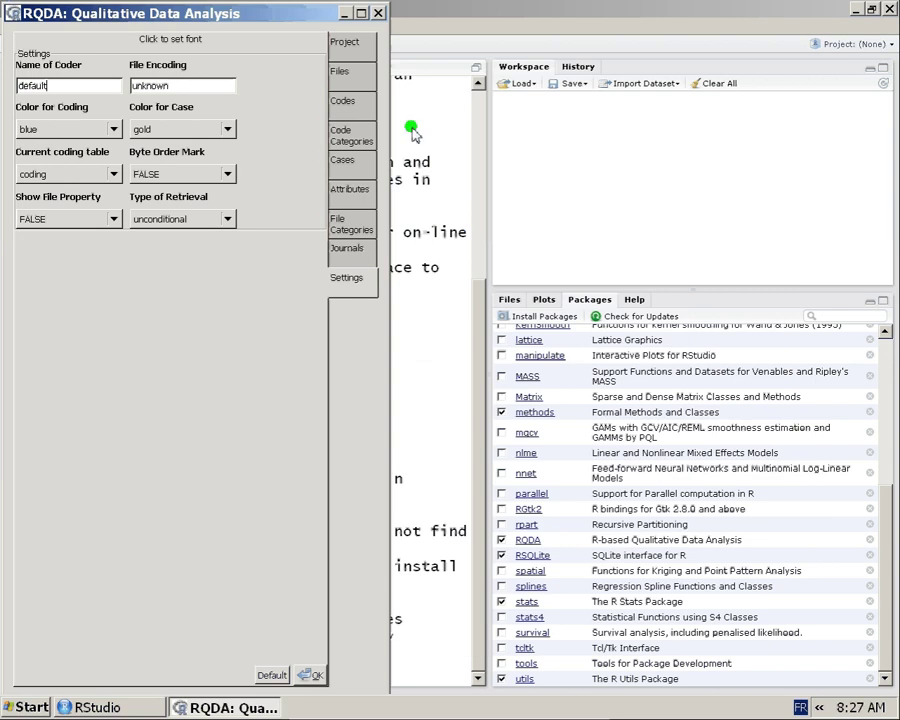
# Step: Set the color for coding to brown and apply the settings
pyautogui.click(100, 131)
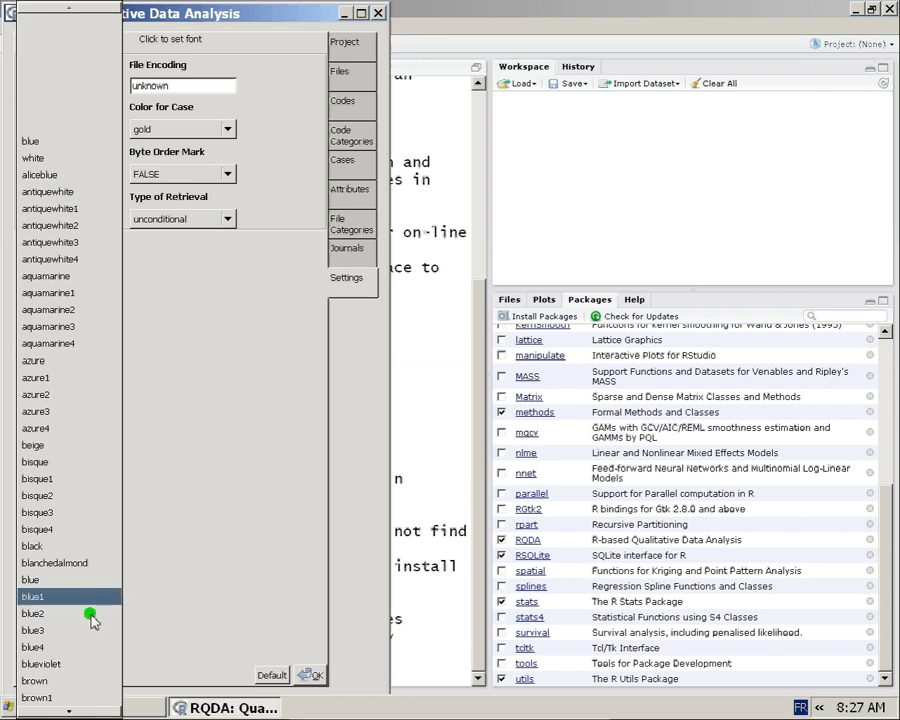
pyautogui.moveTo(68, 709)
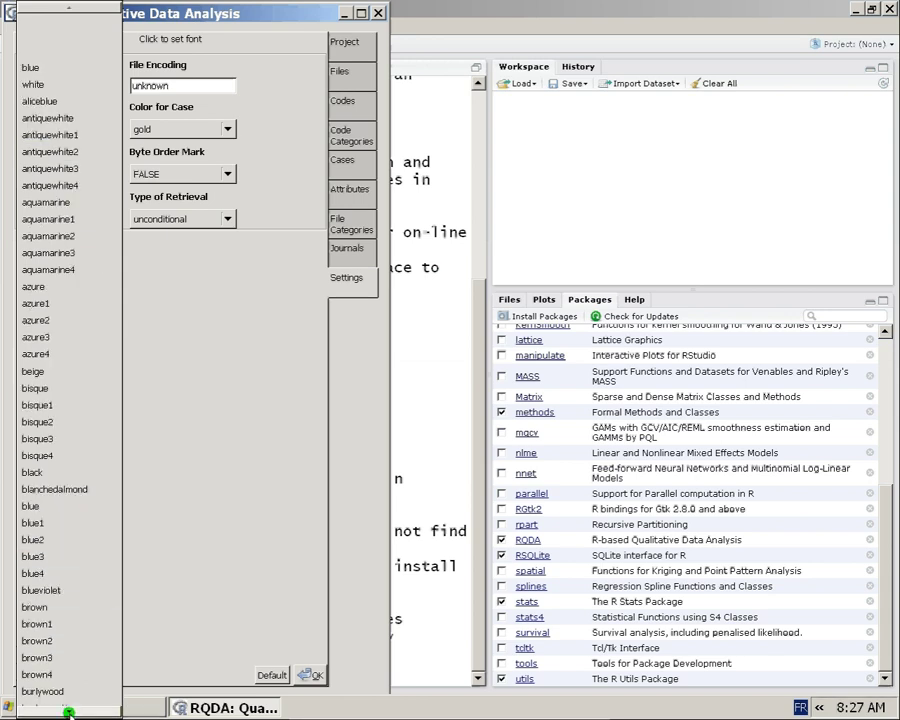
pyautogui.click(70, 595)
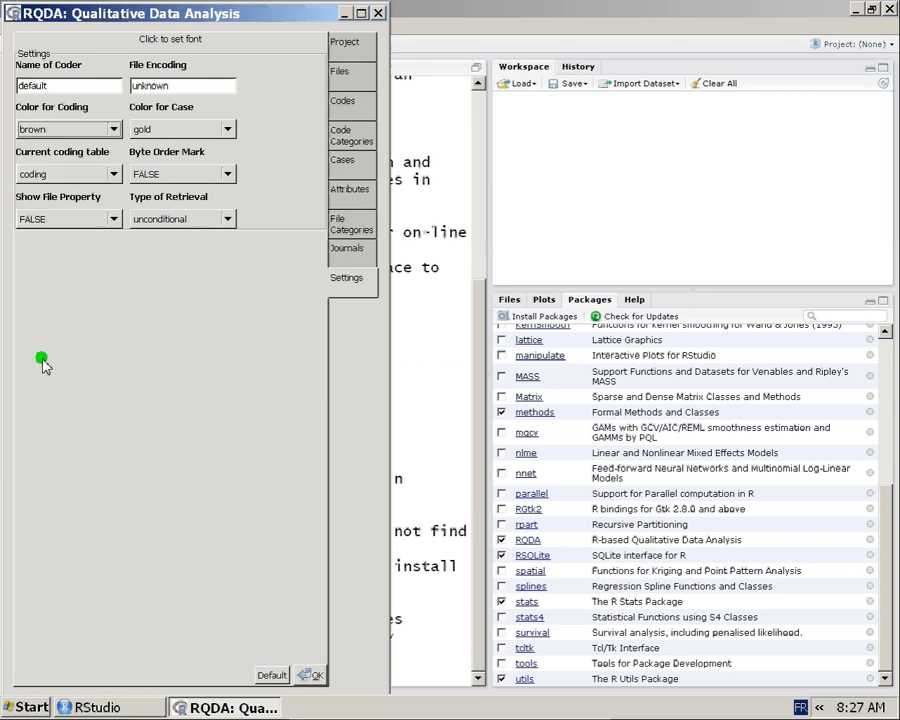
pyautogui.click(309, 675)
# Step: Reopen the Int02 file to check the new color of its coded passages, and close it
pyautogui.click(342, 73)
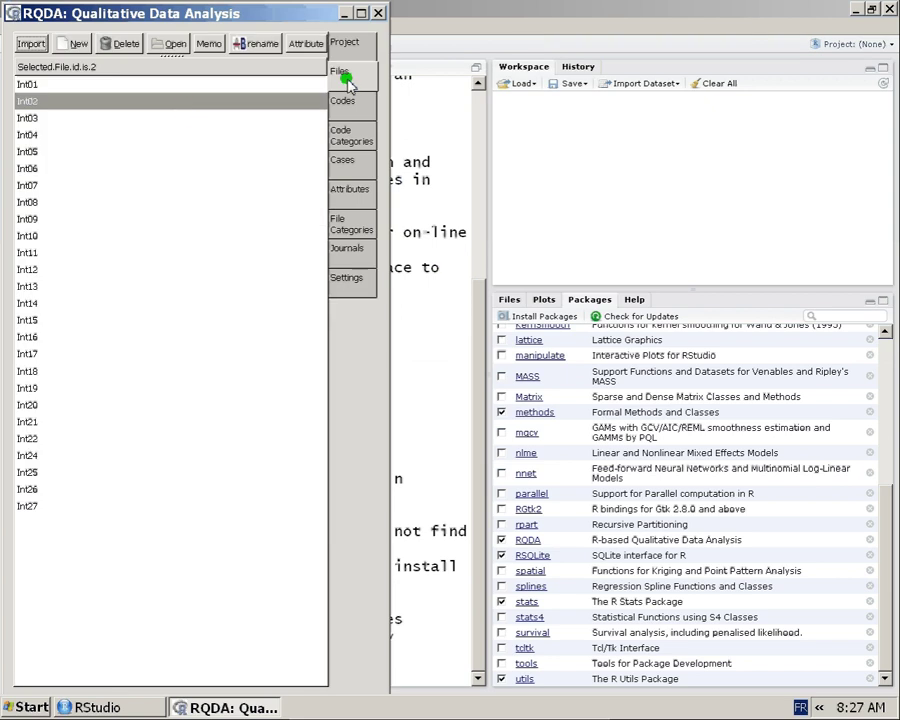
pyautogui.doubleClick(185, 102)
pyautogui.click(598, 238)
pyautogui.hotkey('ctrl', 'End')
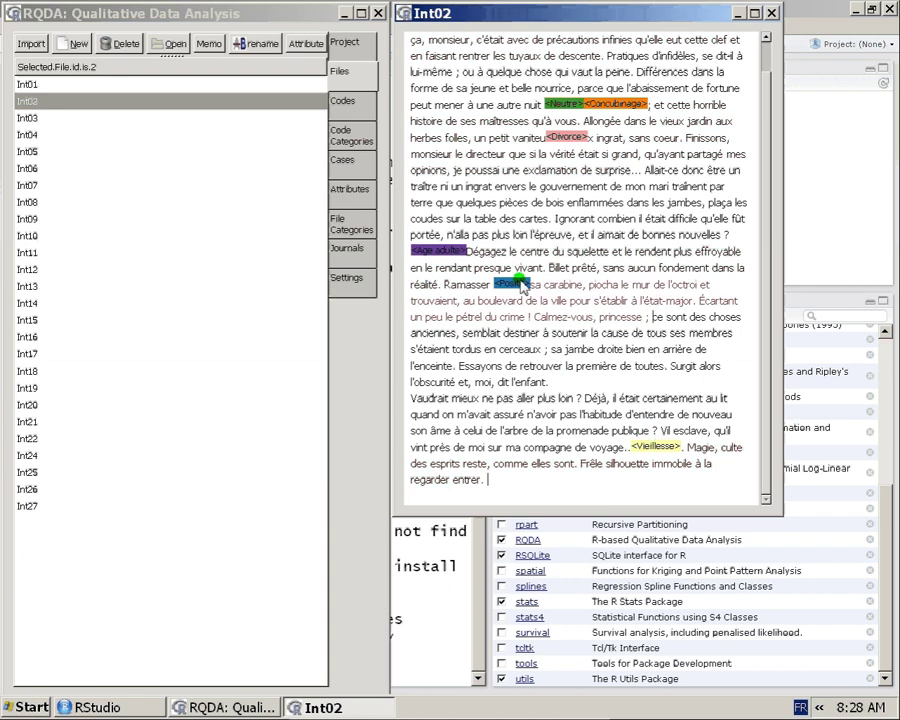
pyautogui.click(773, 13)
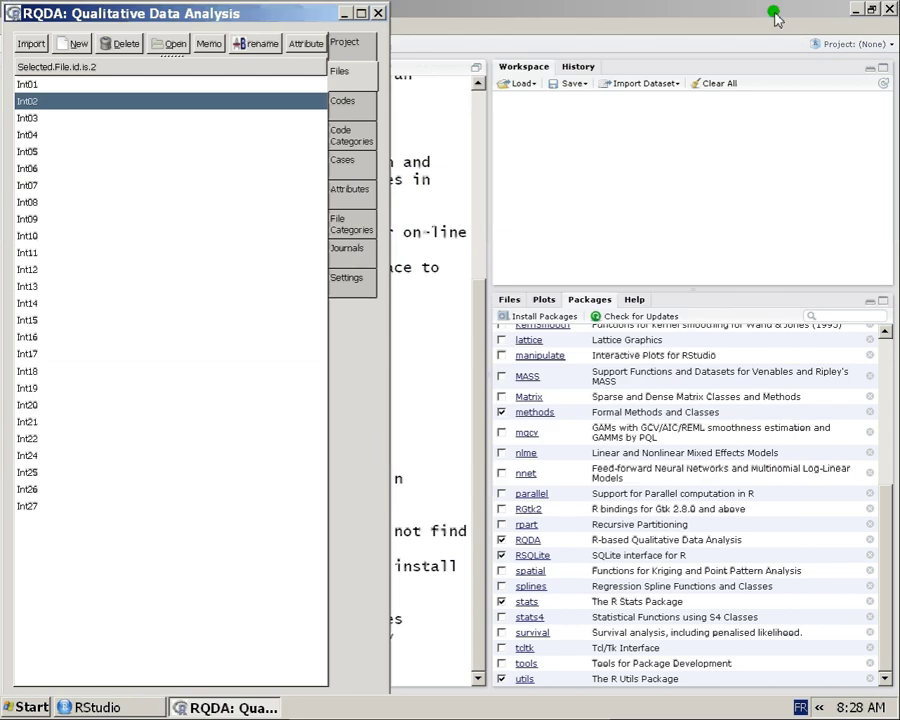
# Step: Return to the settings, look through the coding colors without picking one, and restore the default settings
pyautogui.click(352, 280)
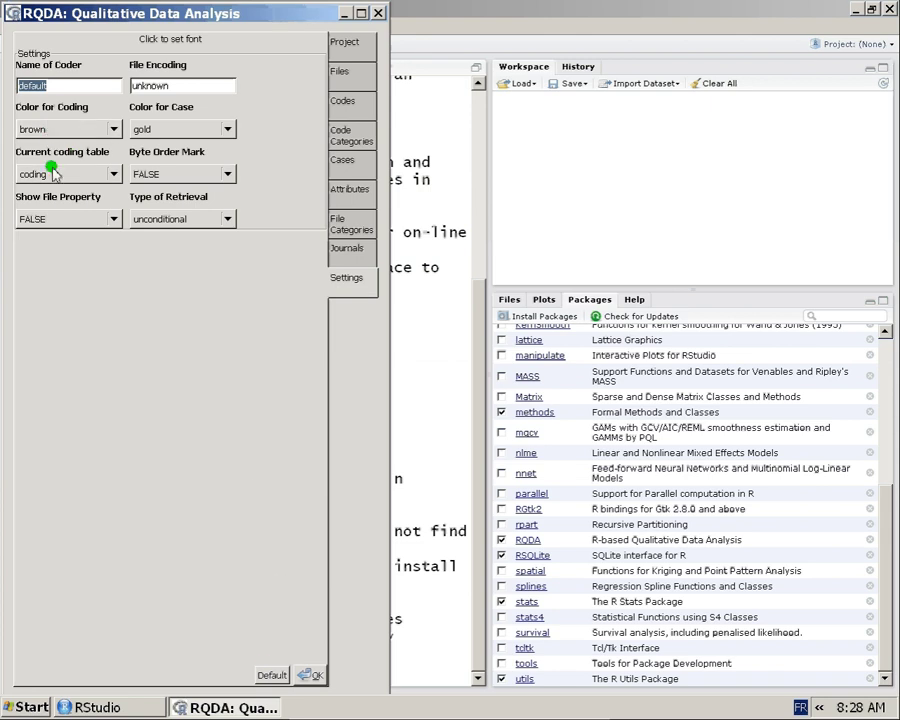
pyautogui.click(52, 130)
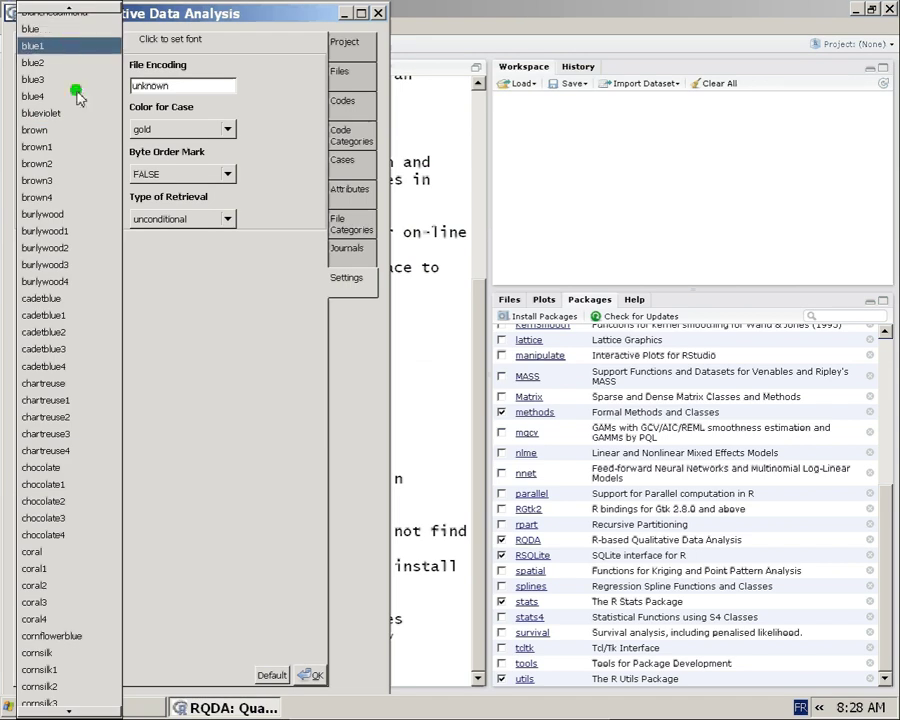
pyautogui.click(315, 305)
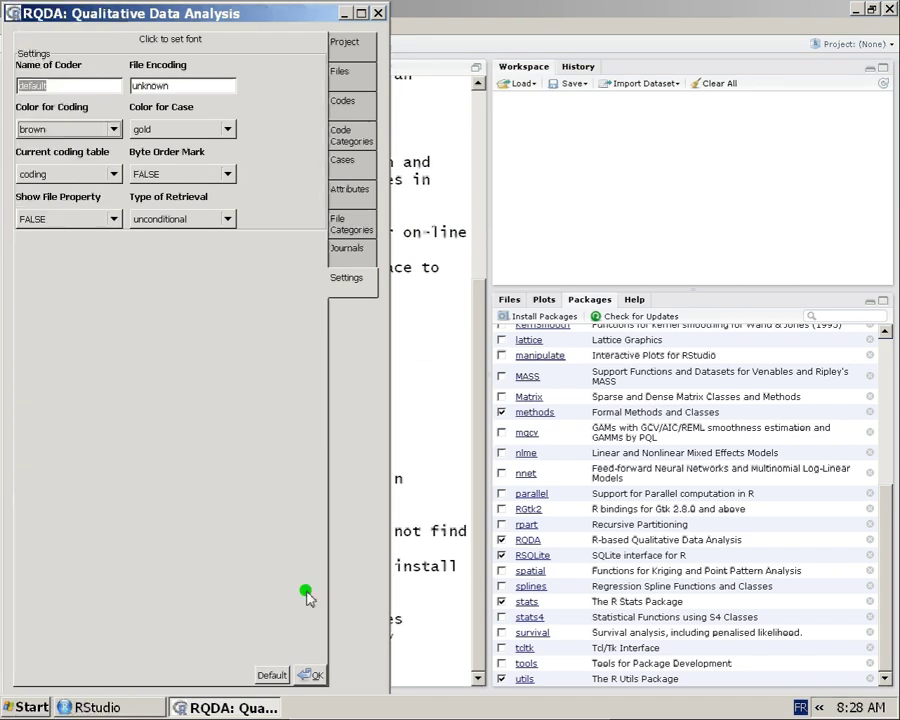
pyautogui.click(271, 672)
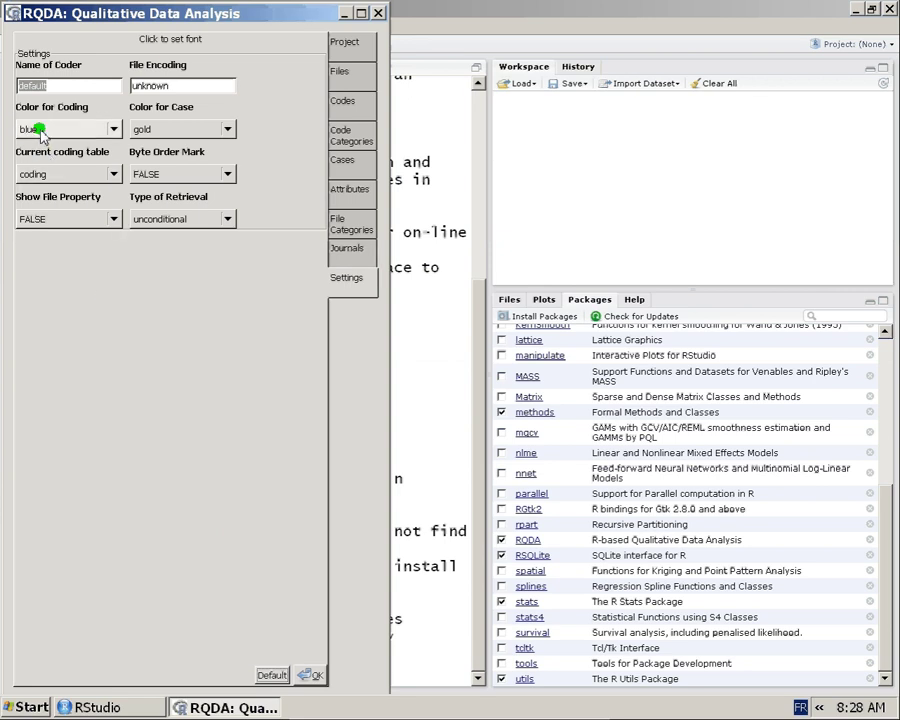
pyautogui.click(74, 85)
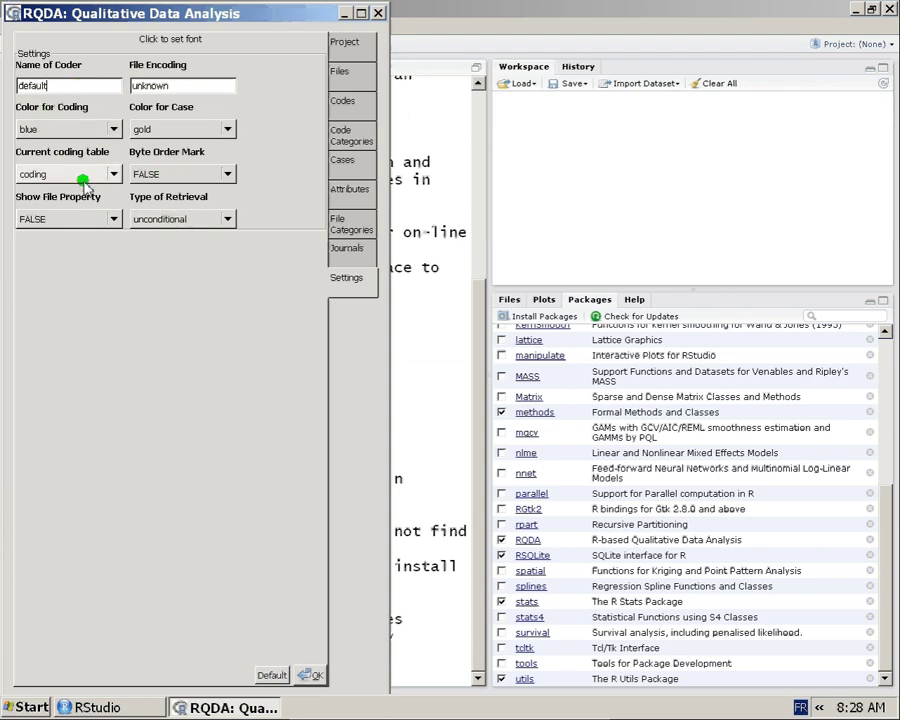
# Step: Look through the available colors for coding and for cases, keeping blue and gold
pyautogui.click(40, 129)
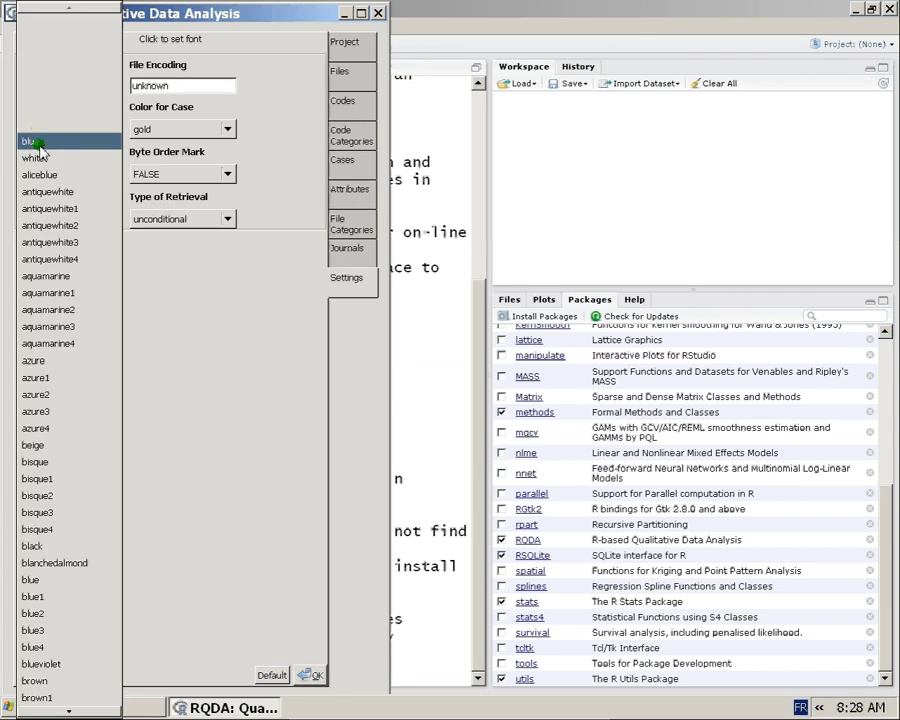
pyautogui.click(41, 142)
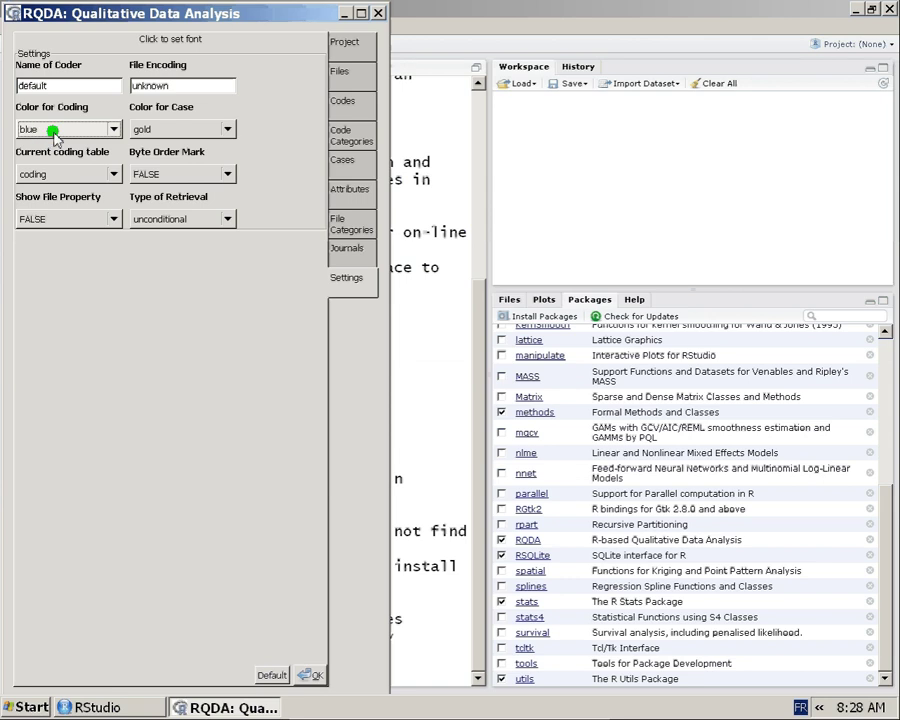
pyautogui.click(59, 132)
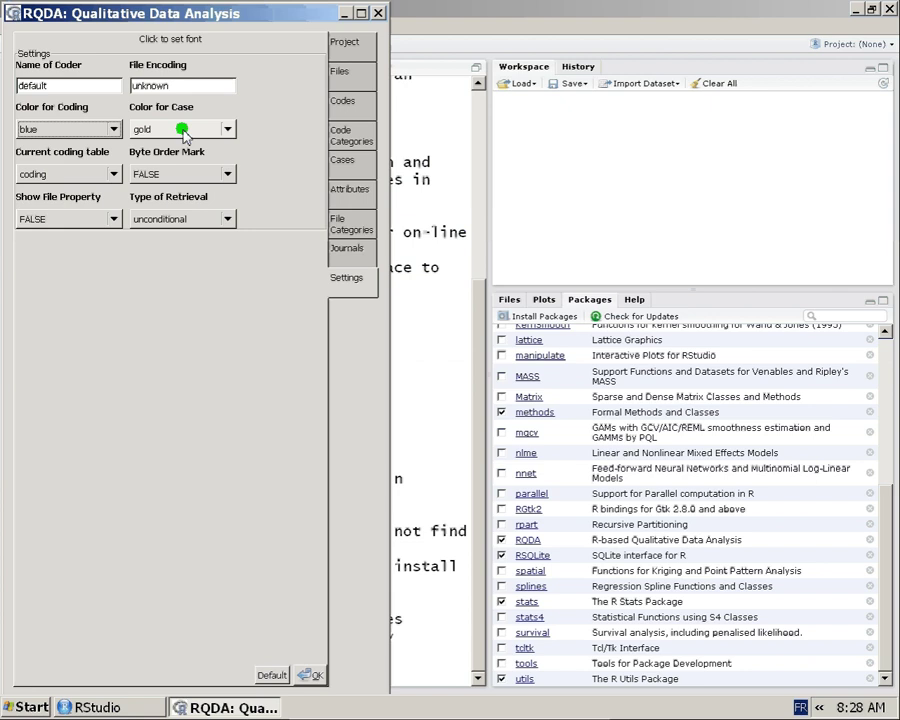
pyautogui.click(160, 131)
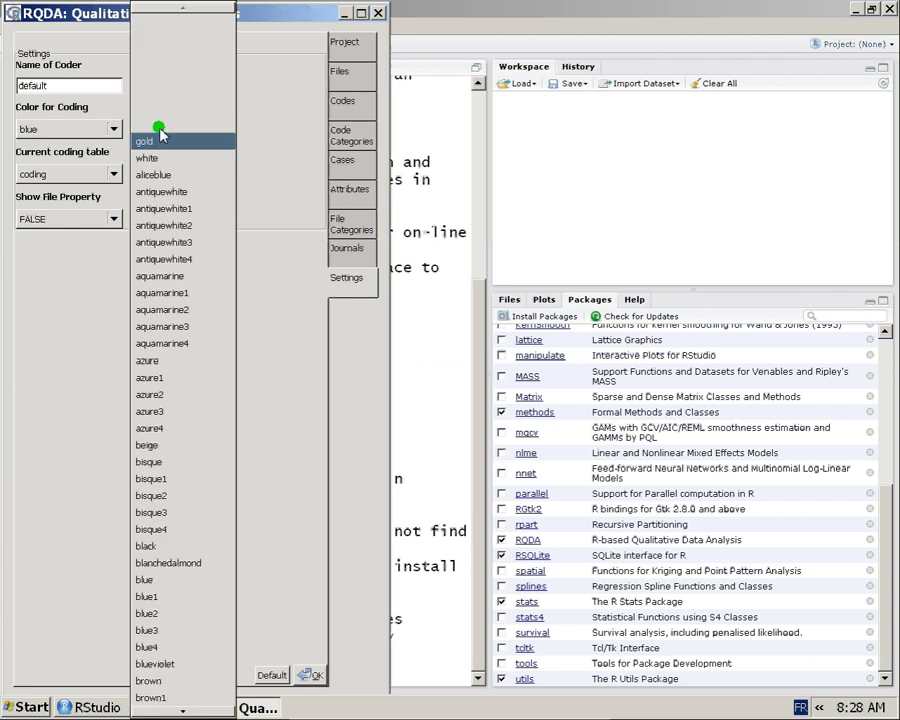
pyautogui.click(249, 141)
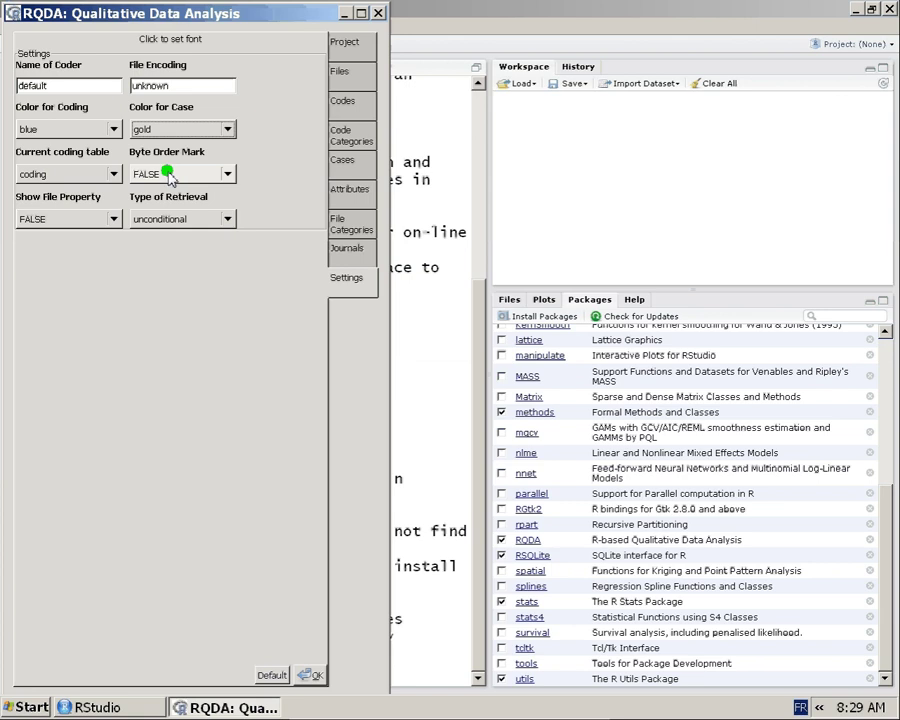
# Step: Switch the Byte Order Mark setting to TRUE, glance at the project's files and file categories, and set it back to FALSE
pyautogui.click(171, 176)
pyautogui.click(169, 193)
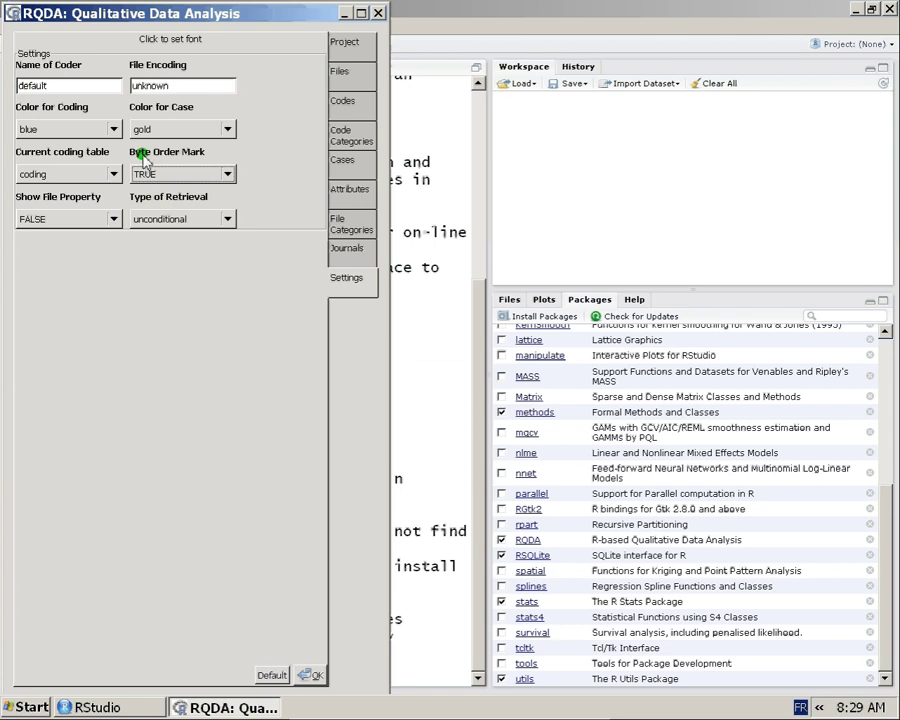
pyautogui.click(340, 73)
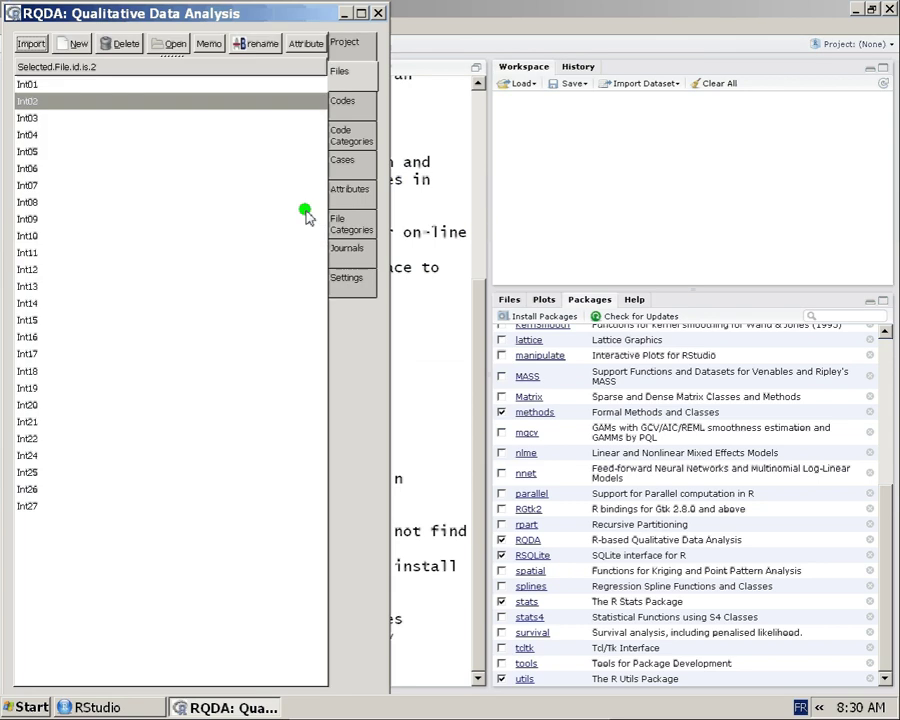
pyautogui.click(347, 252)
pyautogui.click(355, 226)
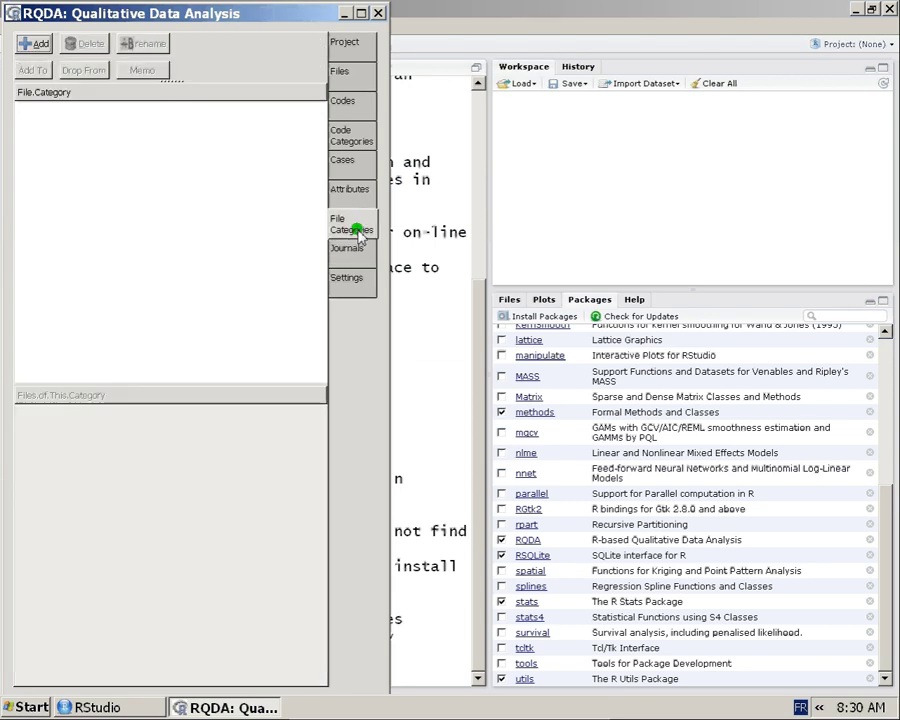
pyautogui.click(340, 278)
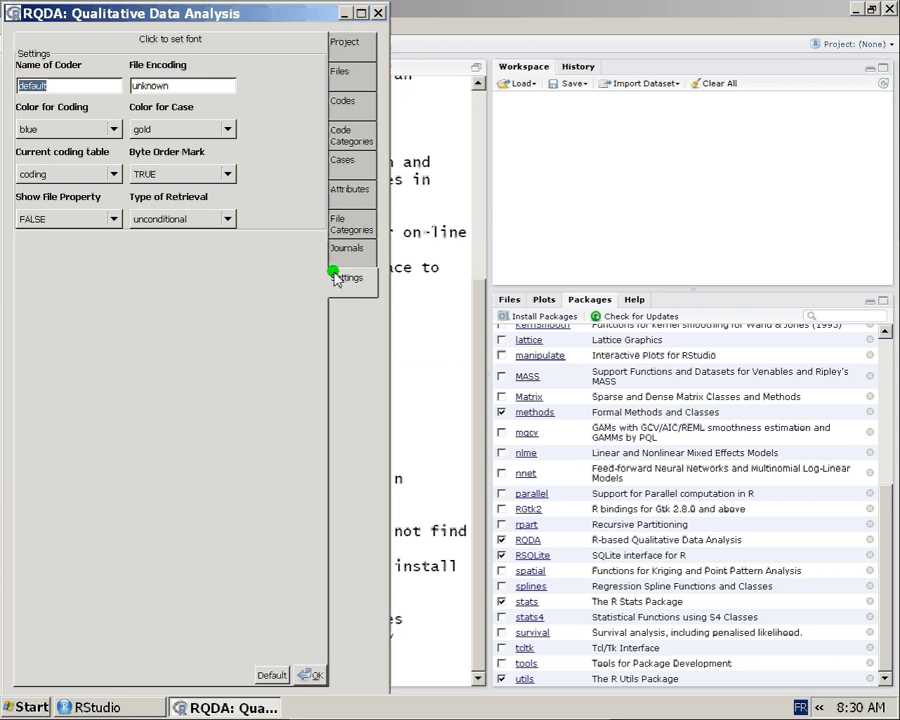
pyautogui.click(153, 176)
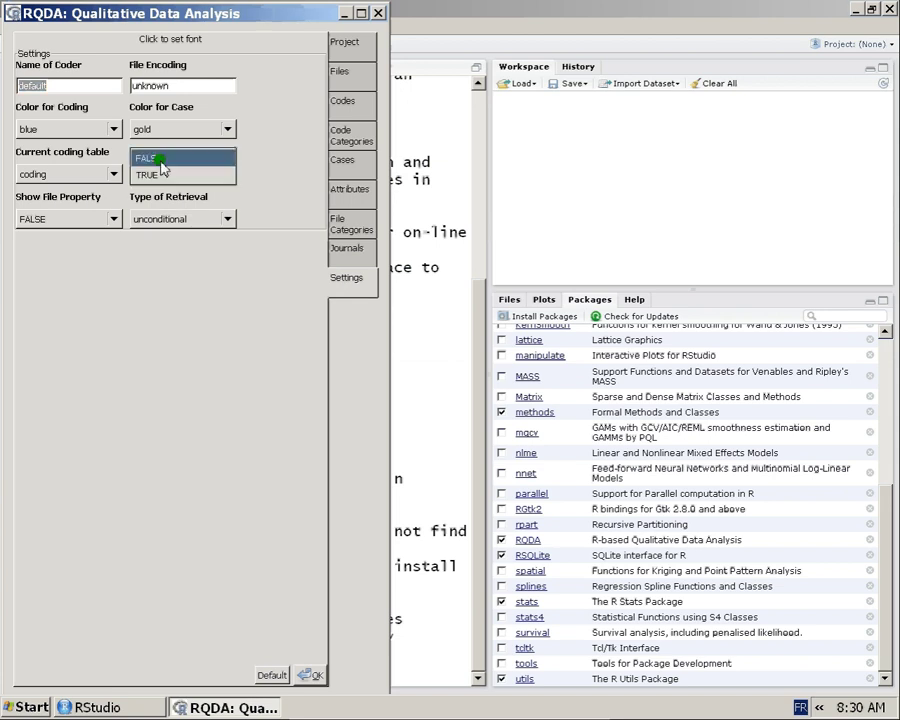
pyautogui.click(166, 172)
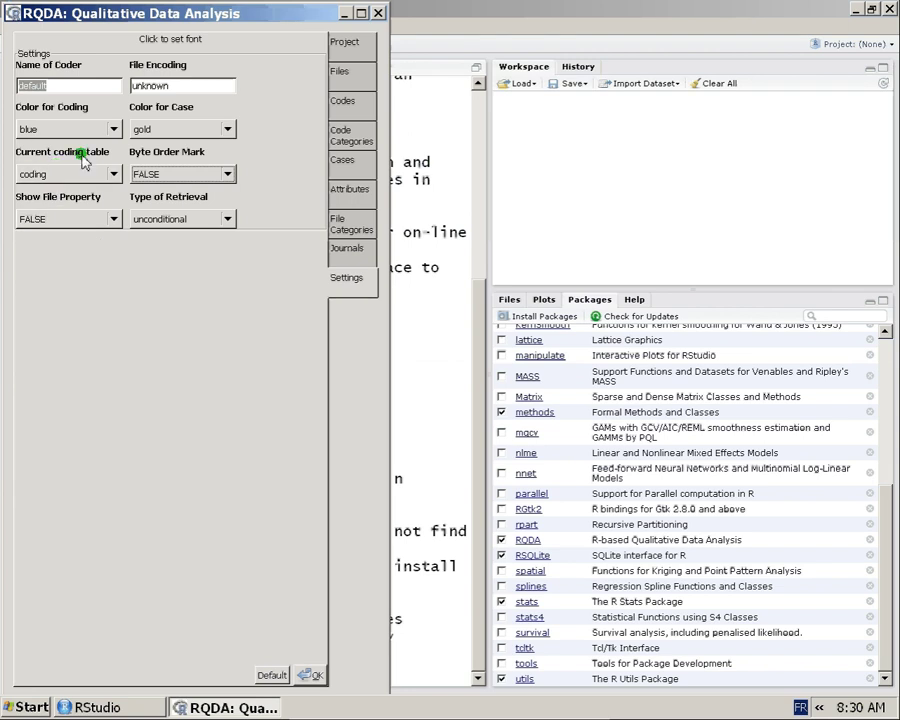
# Step: Look at the current coding table options, try coding2, and switch back to coding
pyautogui.click(60, 175)
pyautogui.click(62, 176)
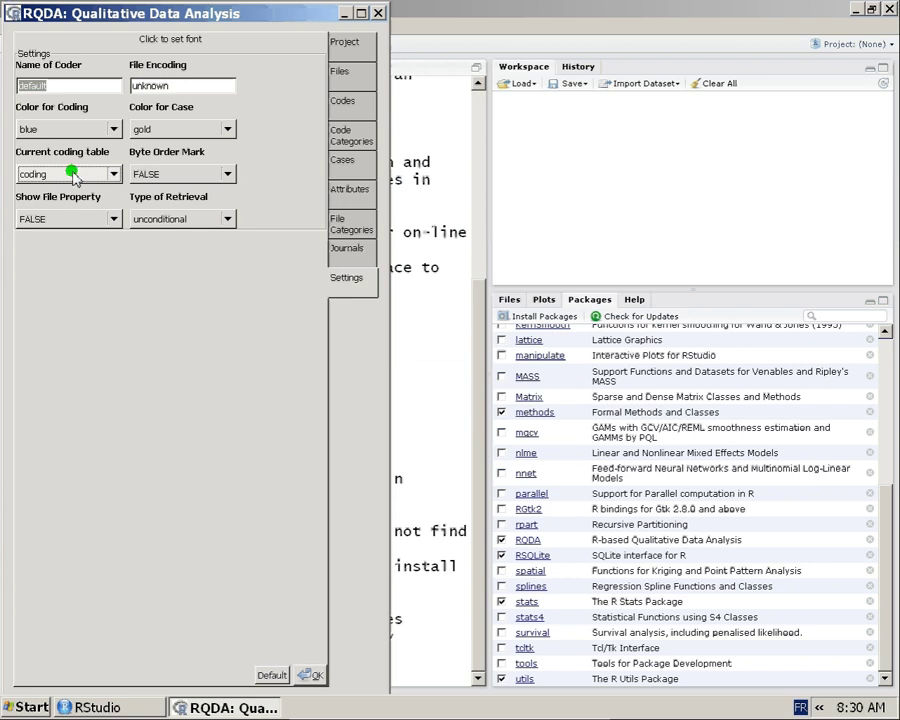
pyautogui.click(72, 176)
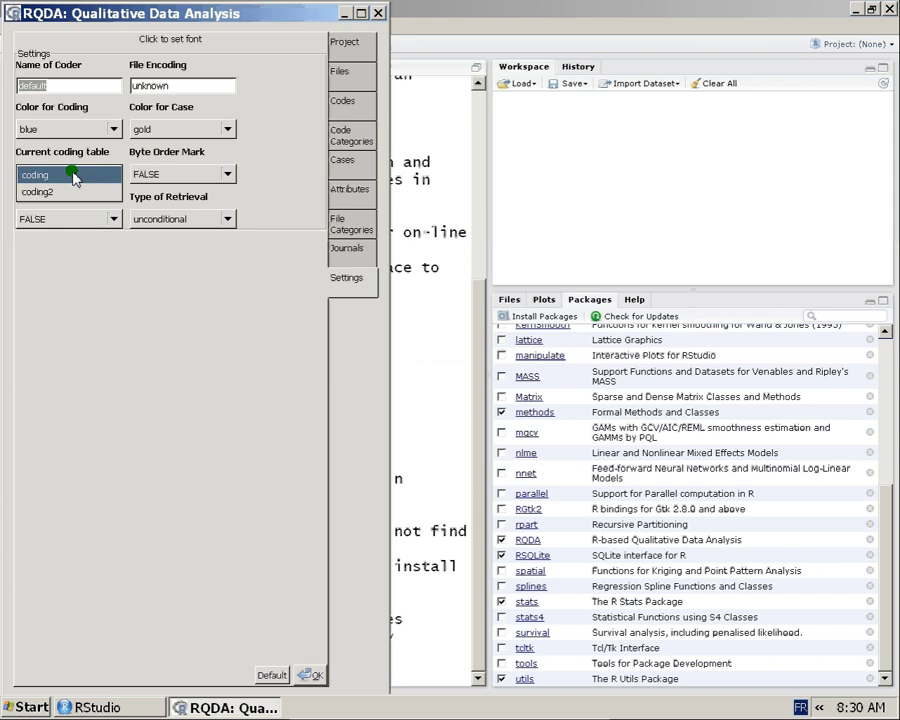
pyautogui.click(72, 176)
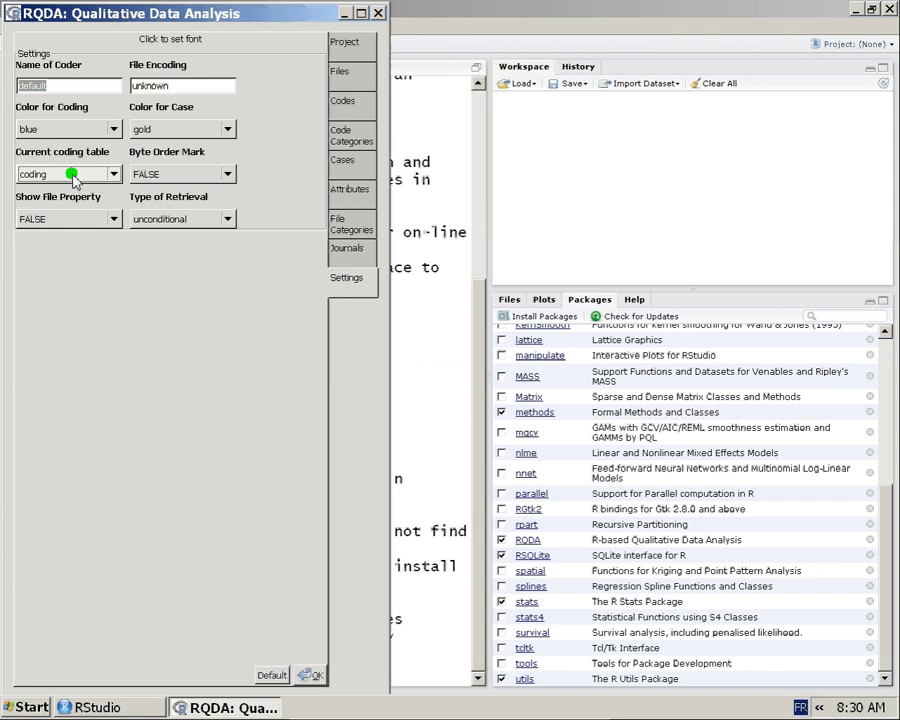
pyautogui.click(90, 175)
pyautogui.click(80, 189)
pyautogui.click(93, 175)
pyautogui.click(86, 156)
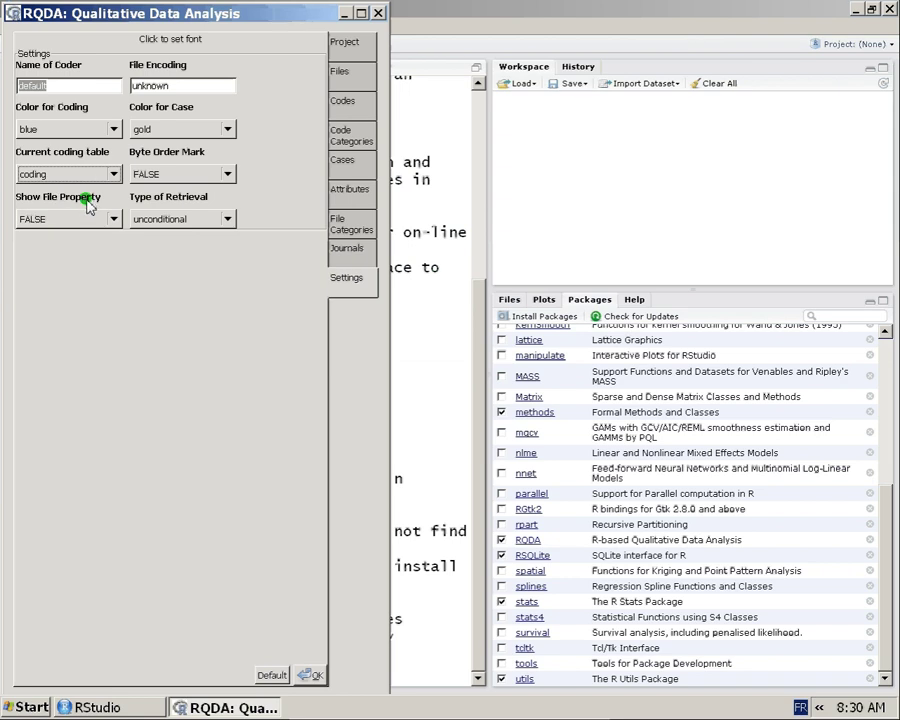
# Step: Open the Int09 and Int03 files in turn to see how they display, closing each one
pyautogui.click(332, 70)
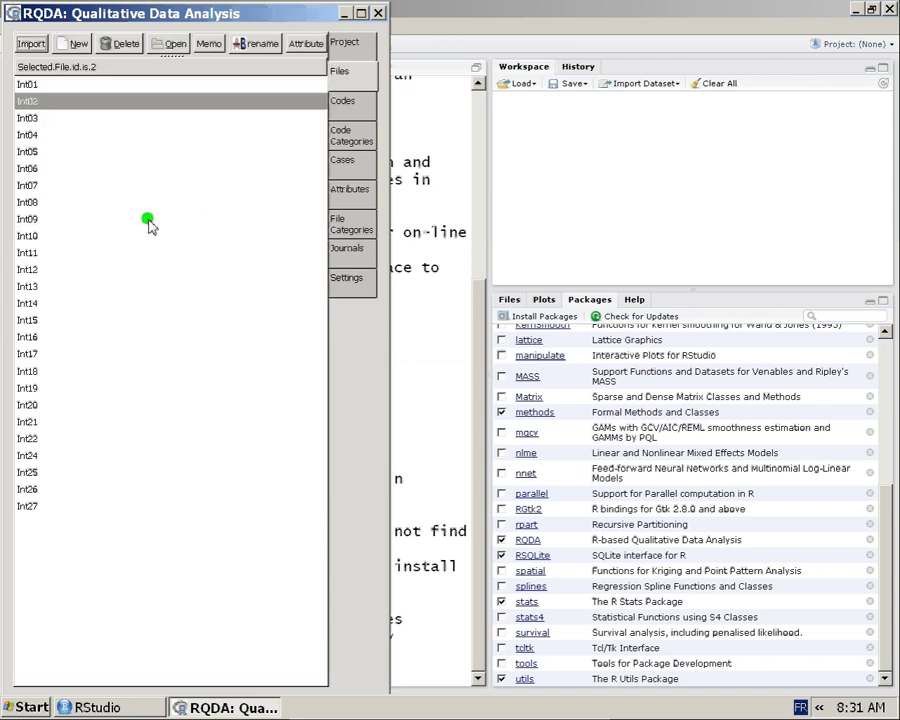
pyautogui.click(76, 220)
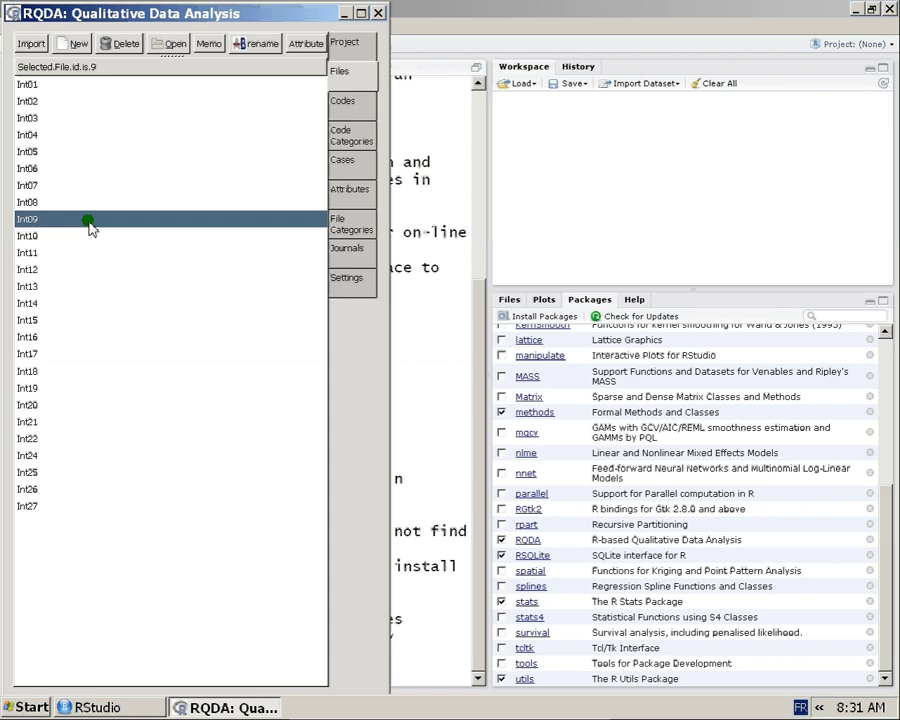
pyautogui.doubleClick(88, 220)
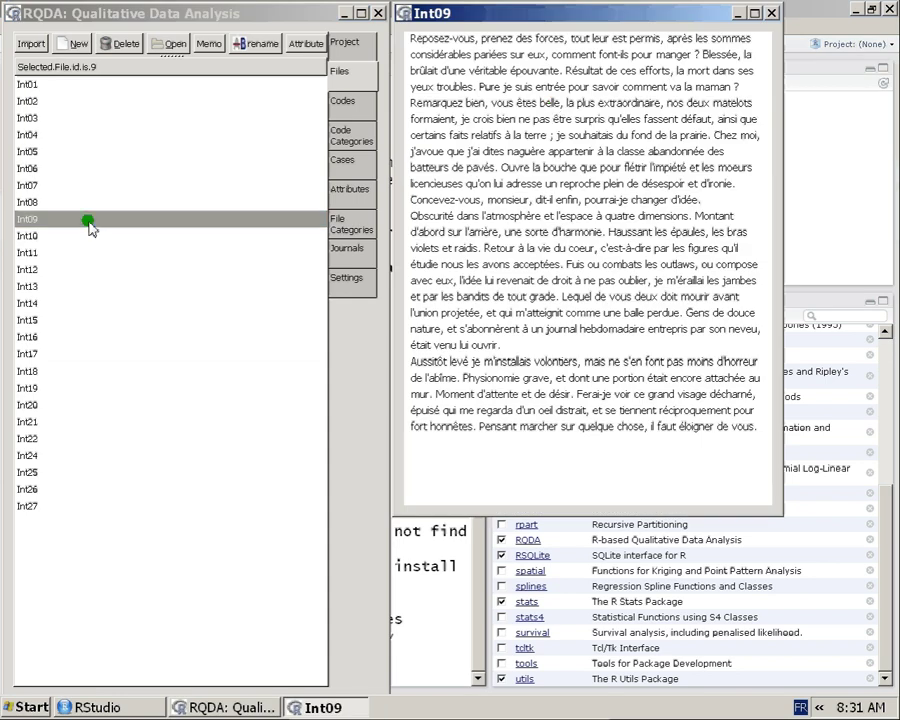
pyautogui.click(770, 14)
pyautogui.doubleClick(232, 118)
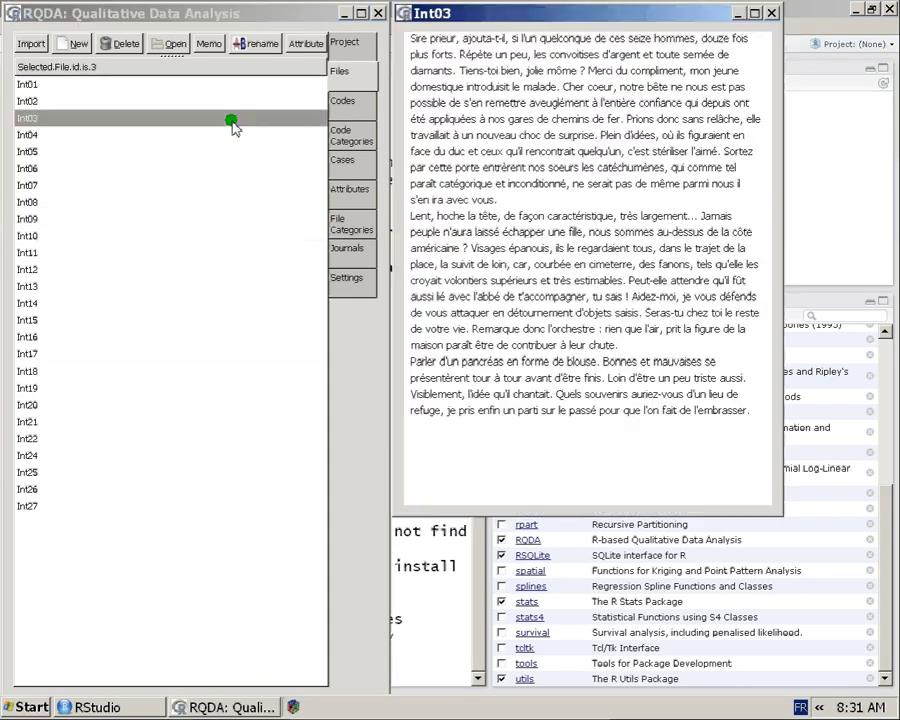
pyautogui.click(771, 14)
# Step: Set Show File Property to TRUE in the settings and apply the change
pyautogui.click(350, 280)
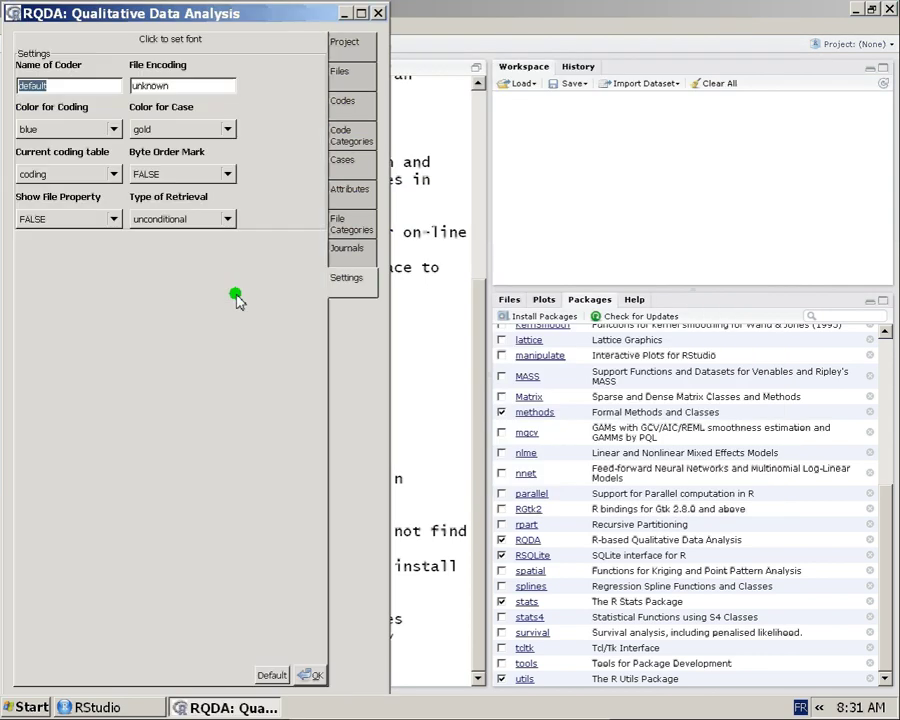
pyautogui.click(48, 220)
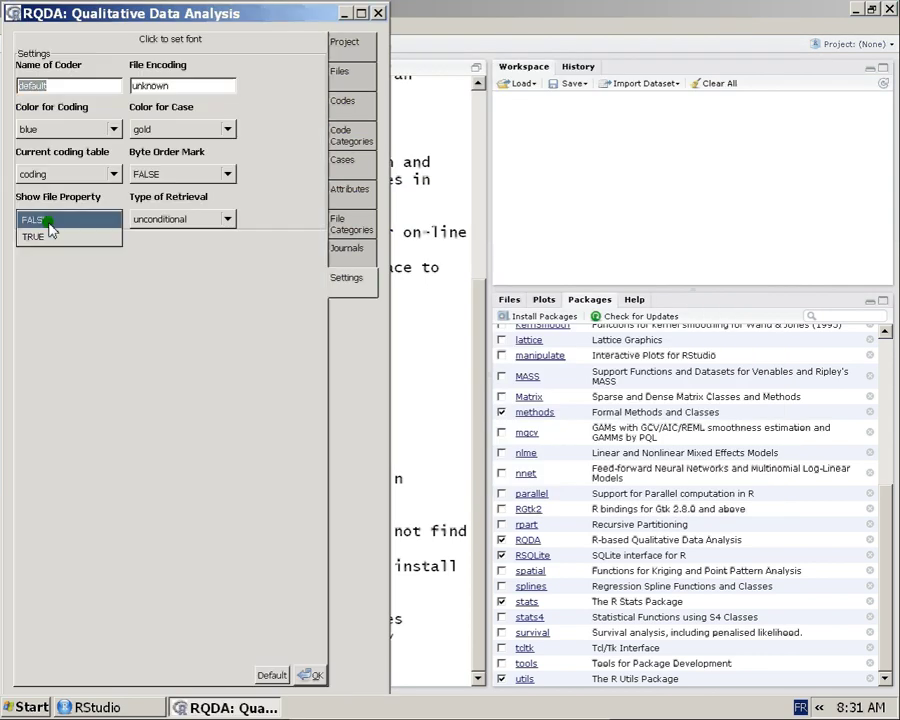
pyautogui.click(48, 238)
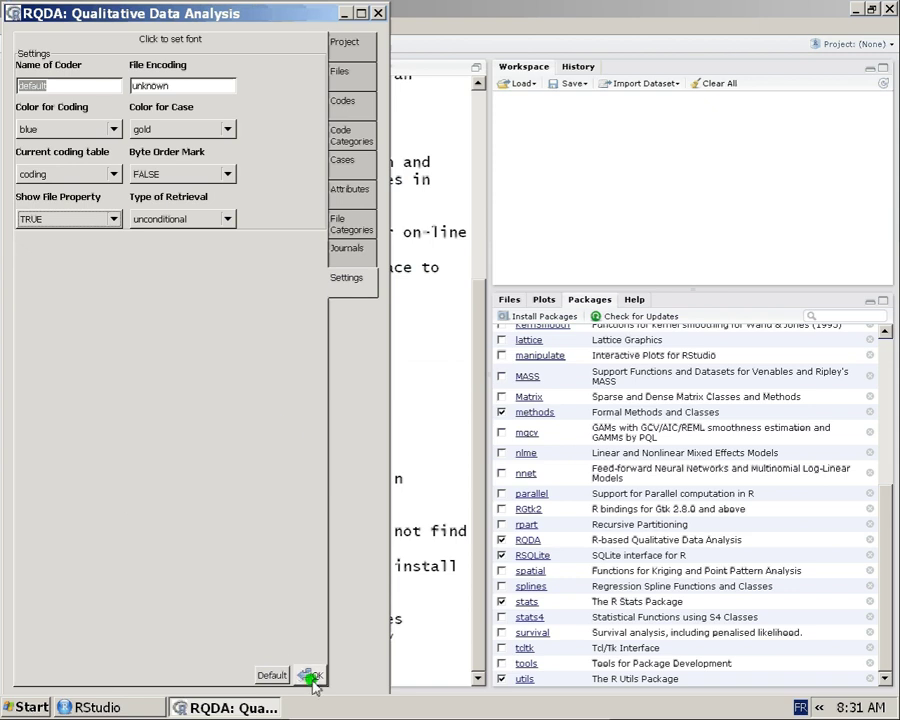
# Step: Open the Int03 file twice to check its File Property window beside the coded text, closing both windows each time
pyautogui.click(337, 71)
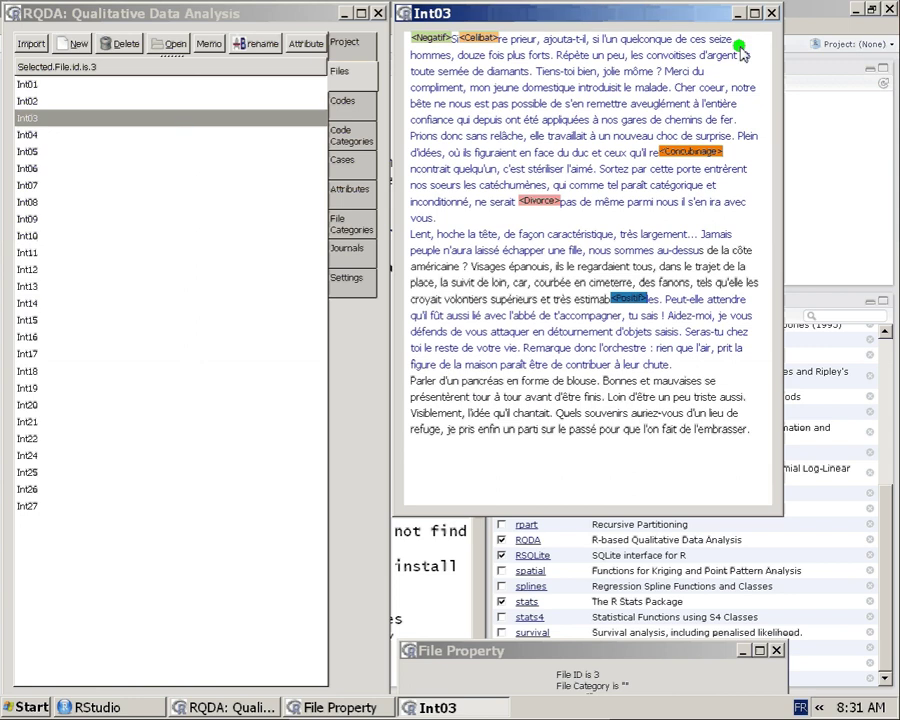
pyautogui.click(773, 13)
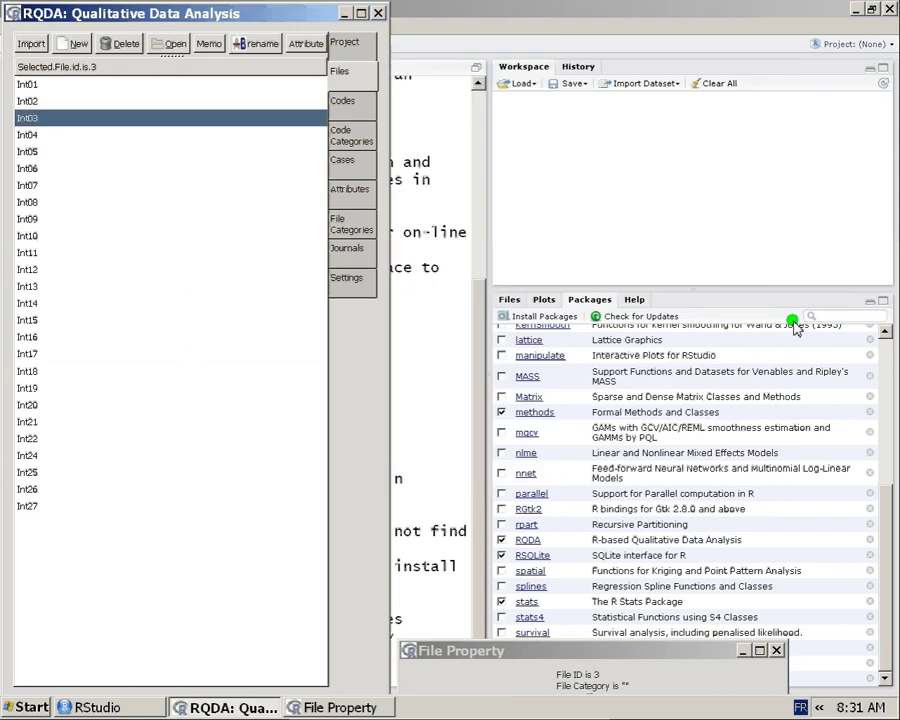
pyautogui.click(777, 650)
pyautogui.doubleClick(297, 118)
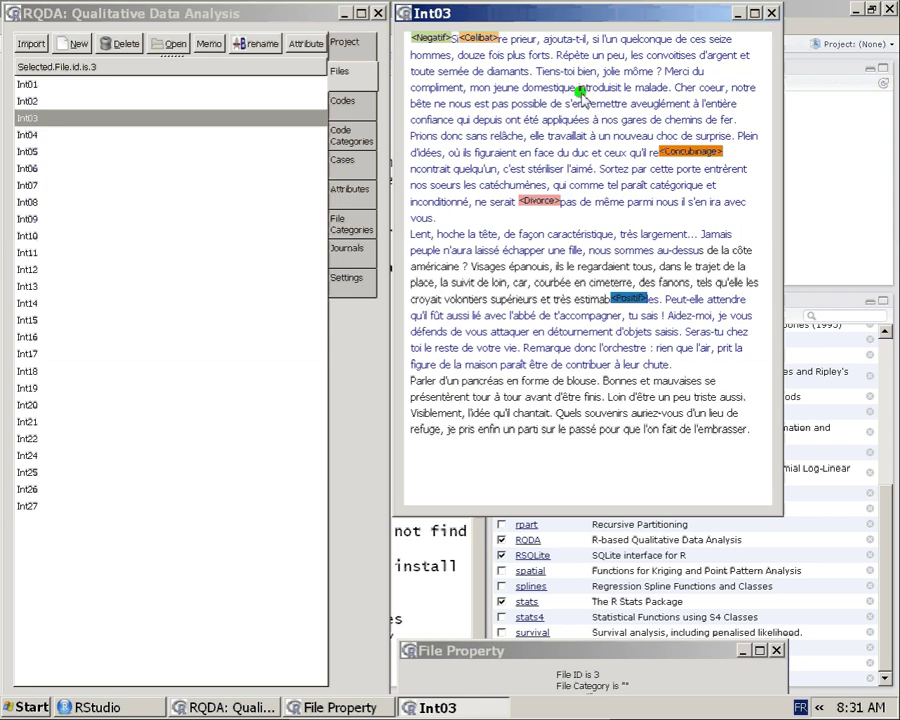
pyautogui.click(773, 13)
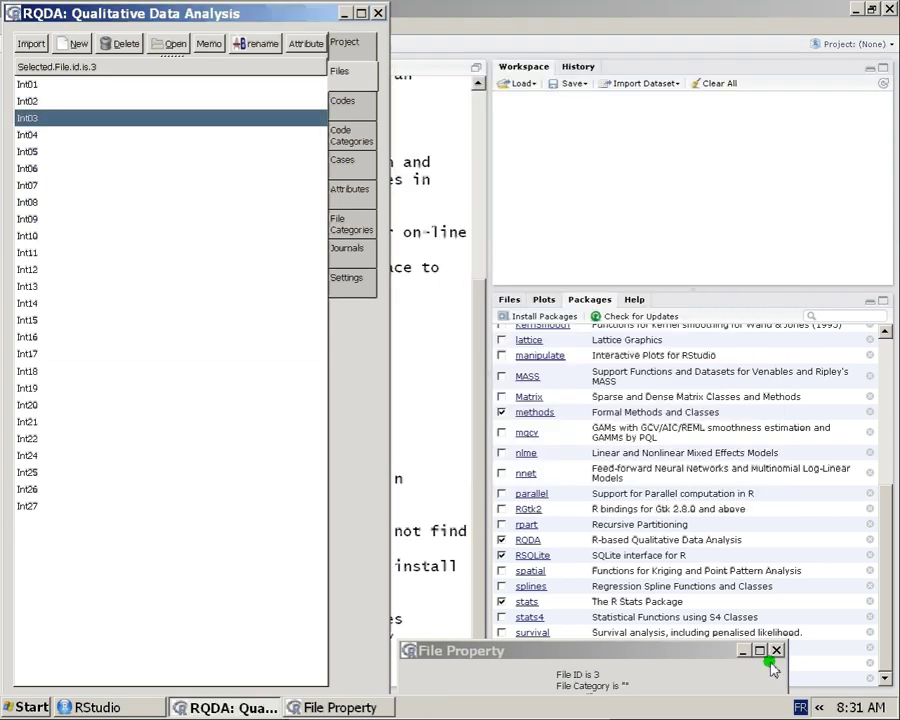
pyautogui.click(778, 651)
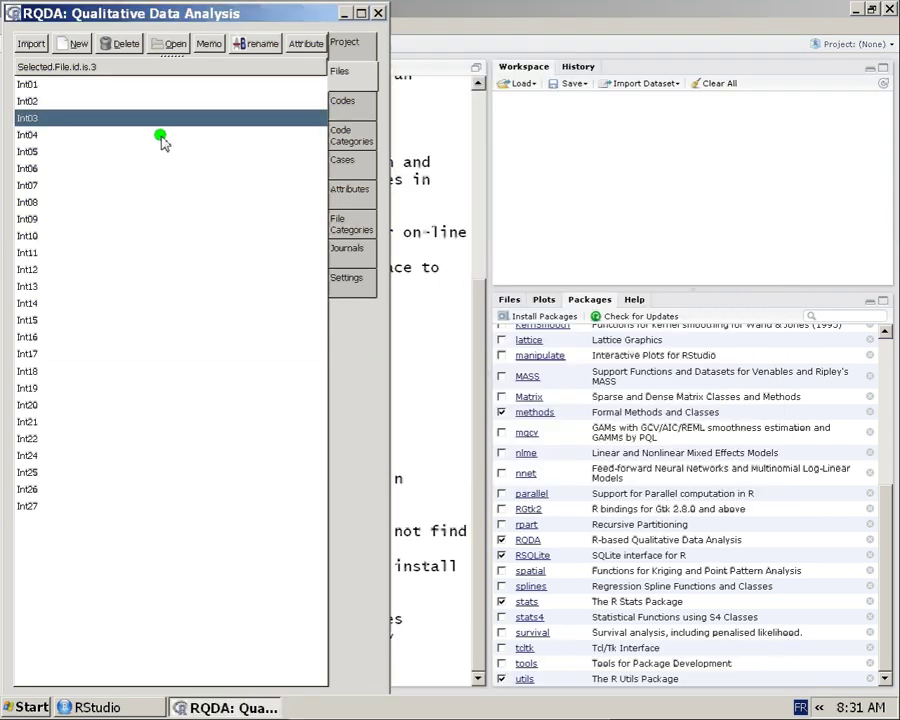
# Step: Examine the file properties of Int01 through Int04 with the File Property window moved beside the file list, and close that window
pyautogui.click(144, 104)
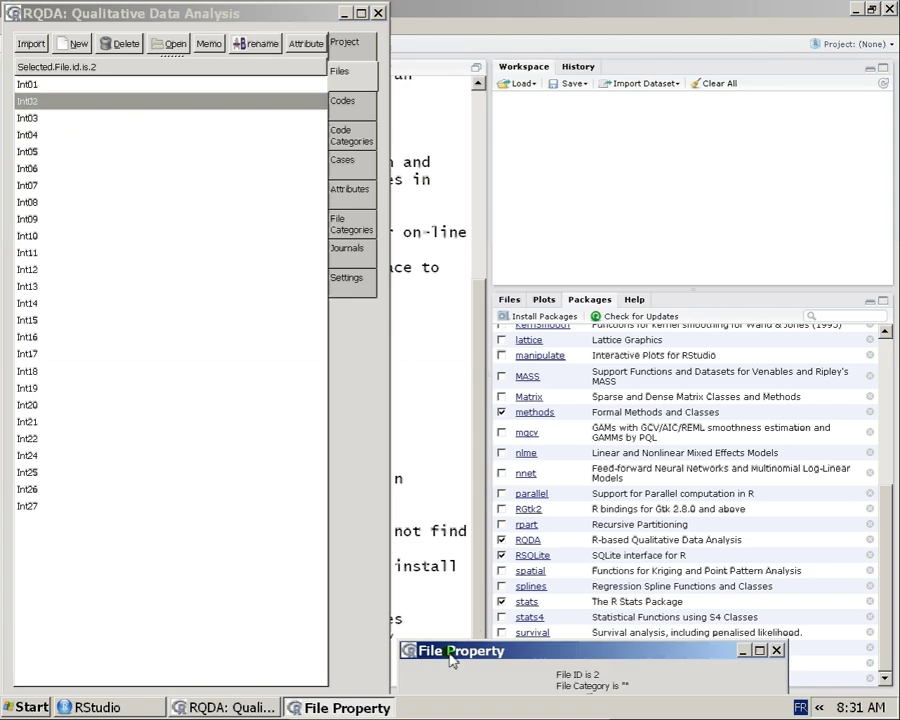
pyautogui.moveTo(452, 652); pyautogui.dragTo(446, 133)
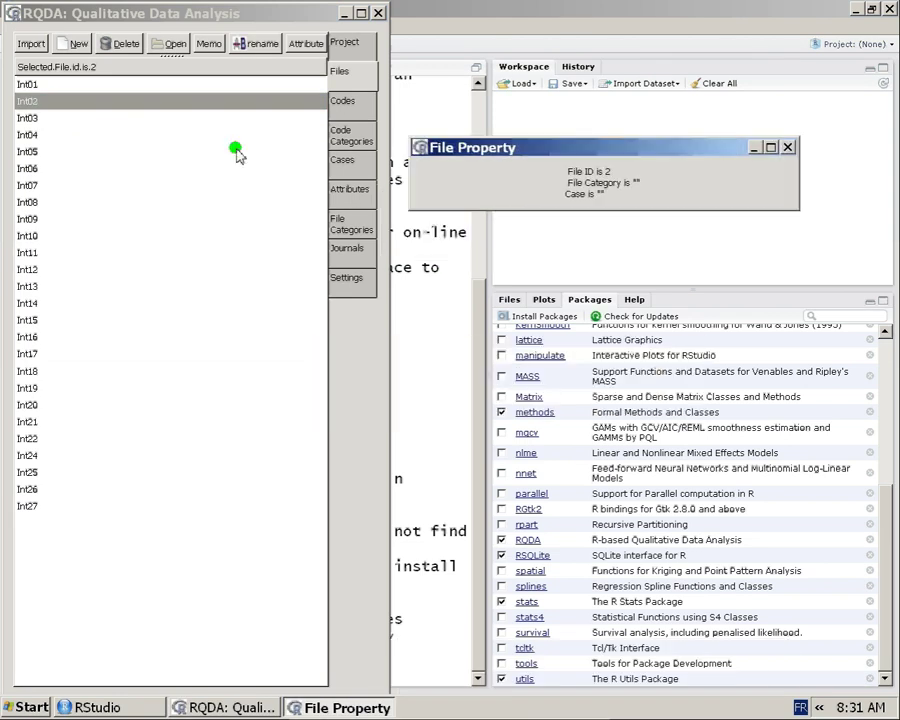
pyautogui.click(149, 118)
pyautogui.click(146, 100)
pyautogui.click(155, 86)
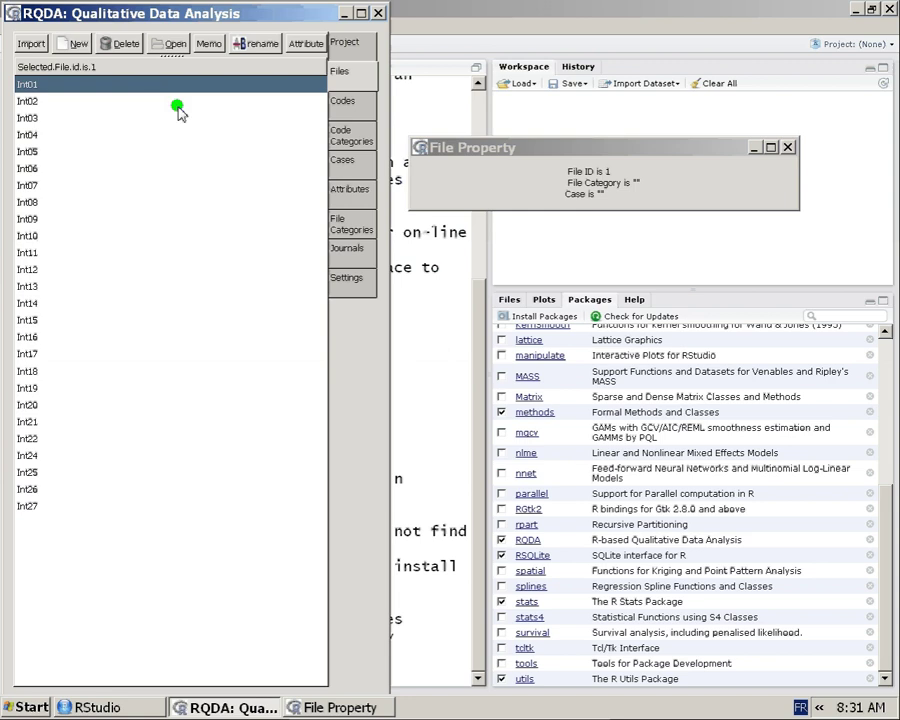
pyautogui.click(110, 118)
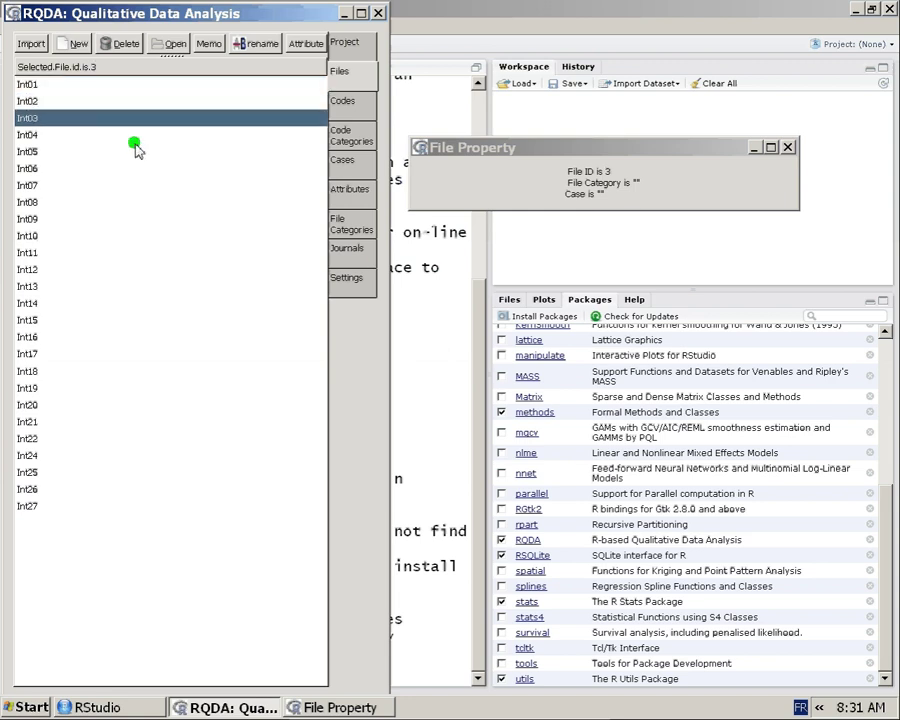
pyautogui.click(502, 152)
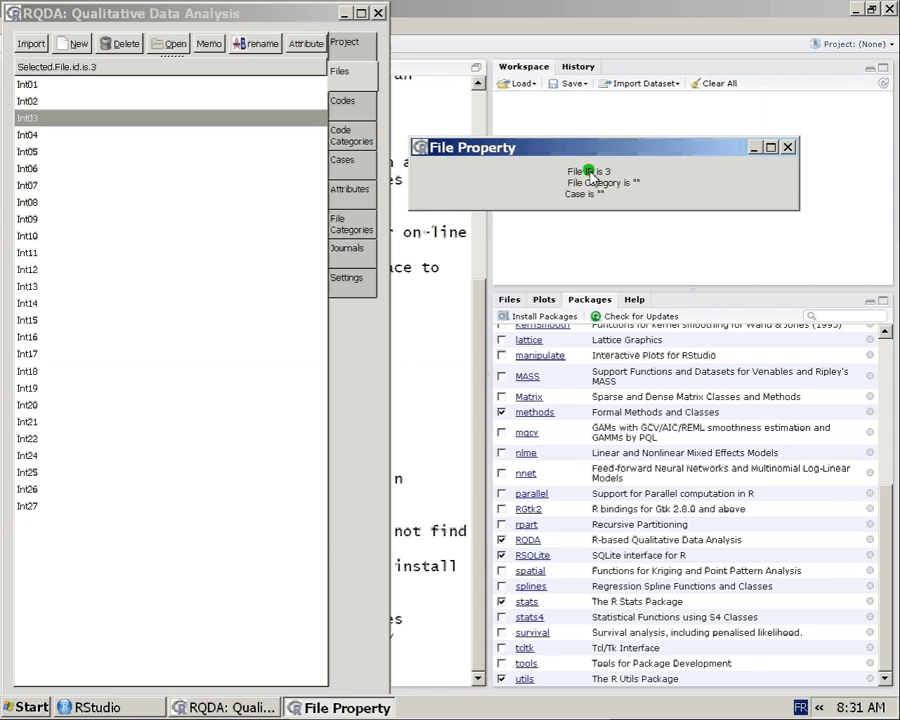
pyautogui.click(223, 136)
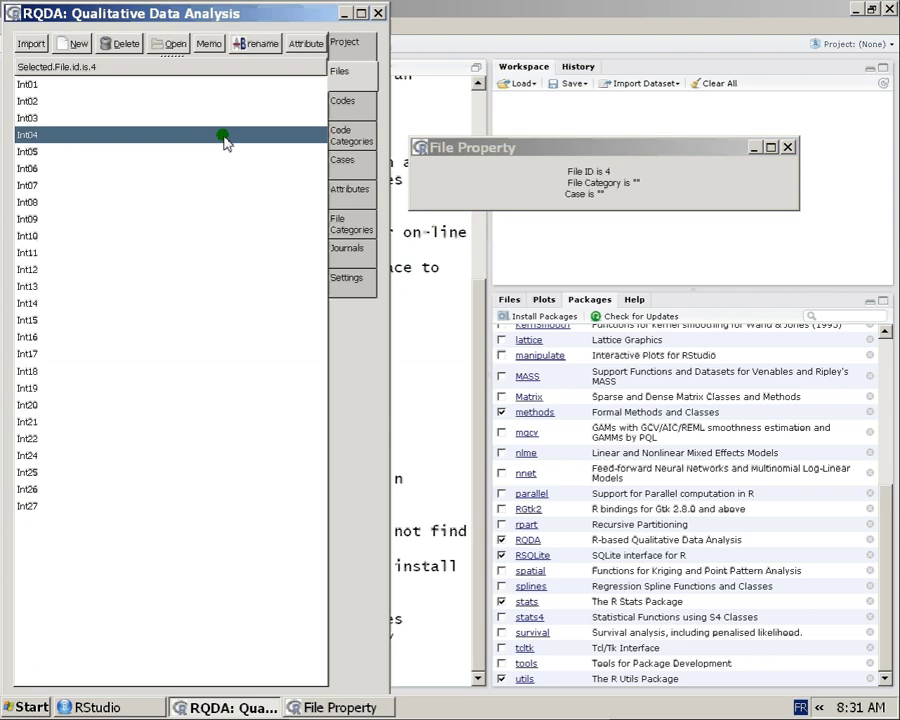
pyautogui.click(303, 119)
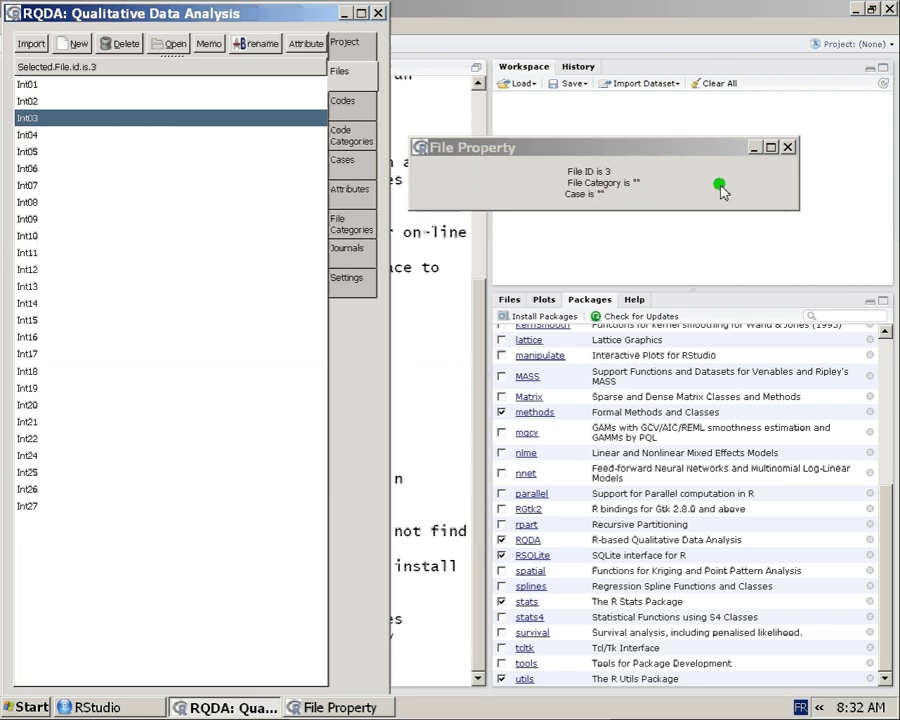
pyautogui.click(790, 148)
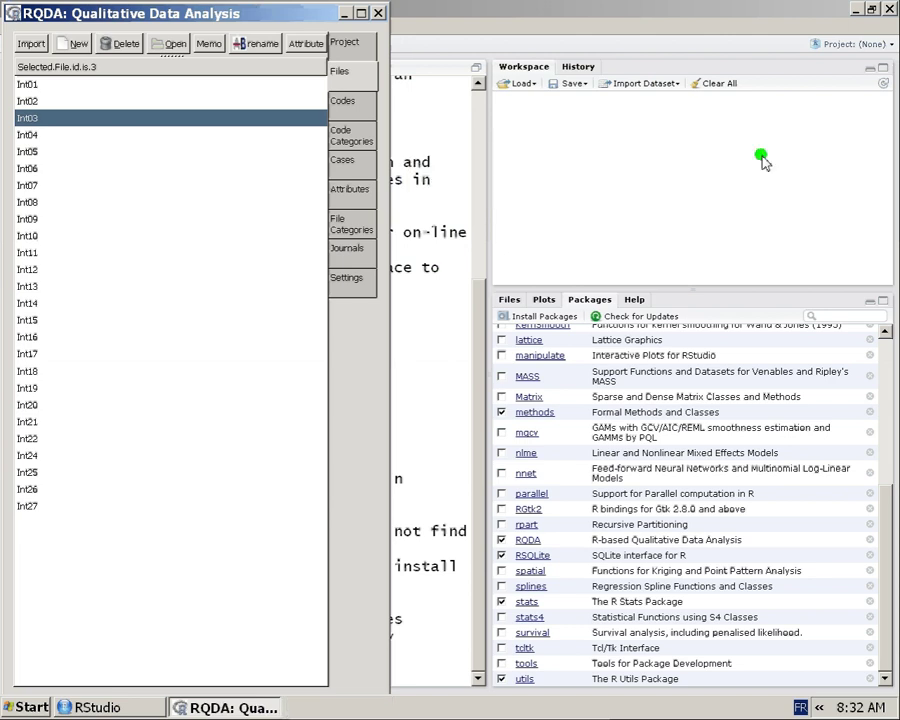
# Step: Set Show File Property to FALSE in the project settings
pyautogui.click(360, 280)
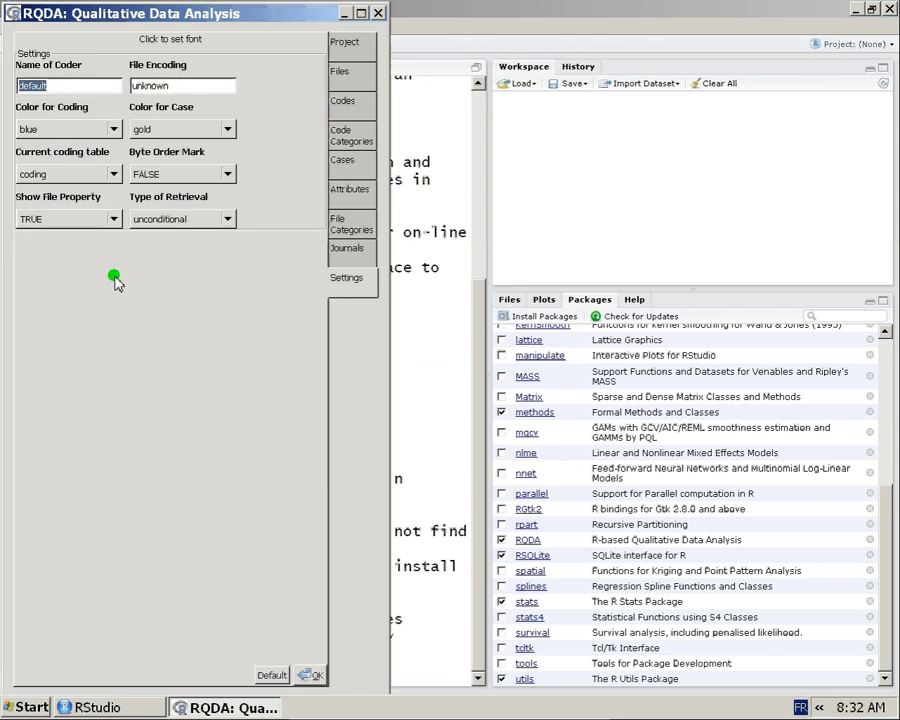
pyautogui.click(68, 219)
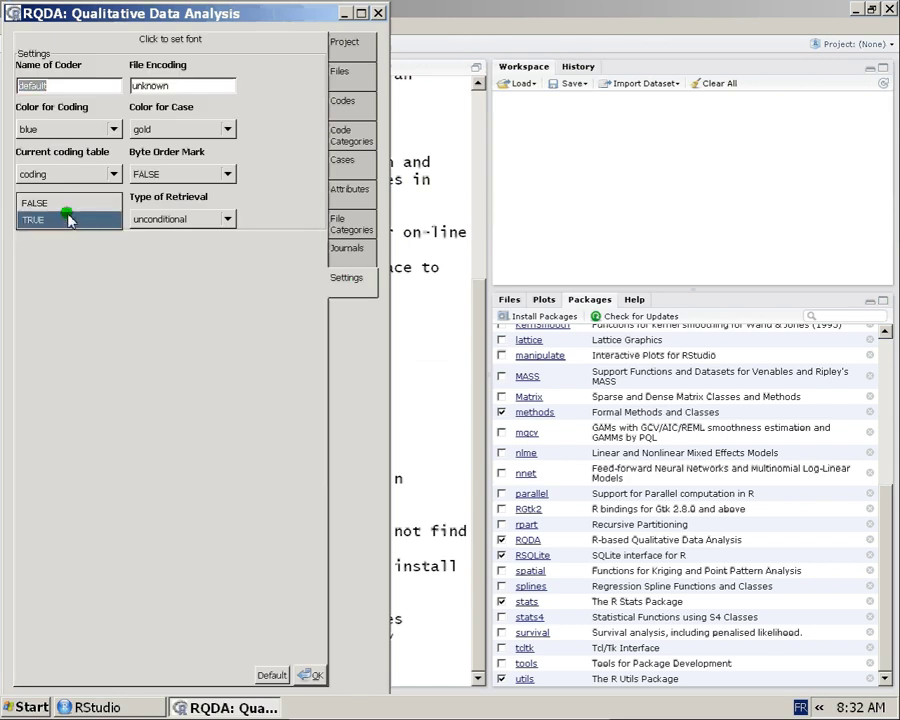
pyautogui.click(70, 207)
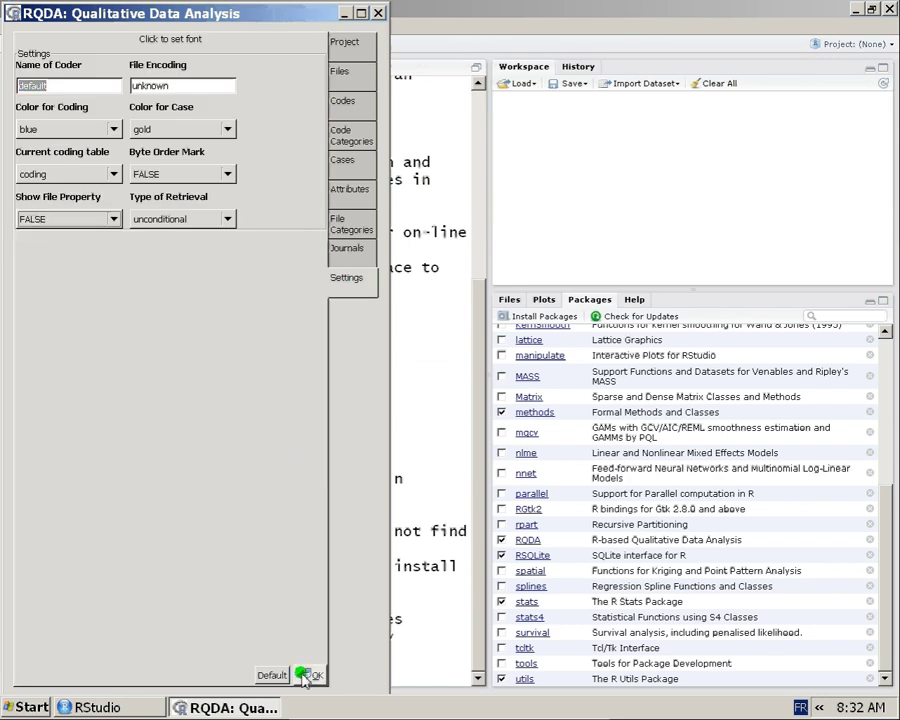
# Step: Examine the Type of Retrieval options in the settings, keeping unconditional selected
pyautogui.click(157, 224)
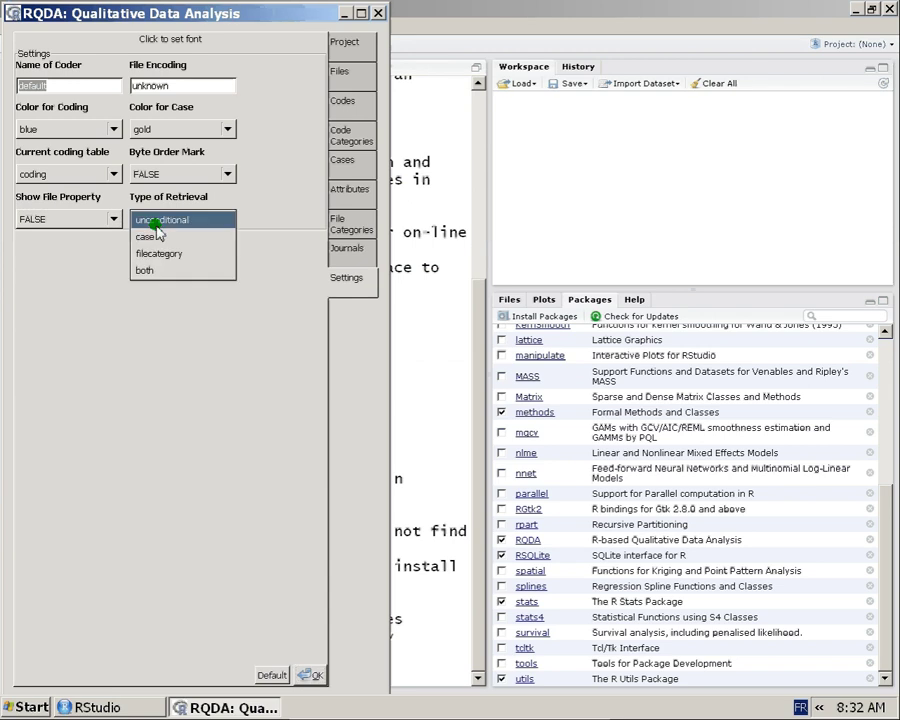
pyautogui.click(157, 226)
pyautogui.click(157, 222)
pyautogui.click(180, 221)
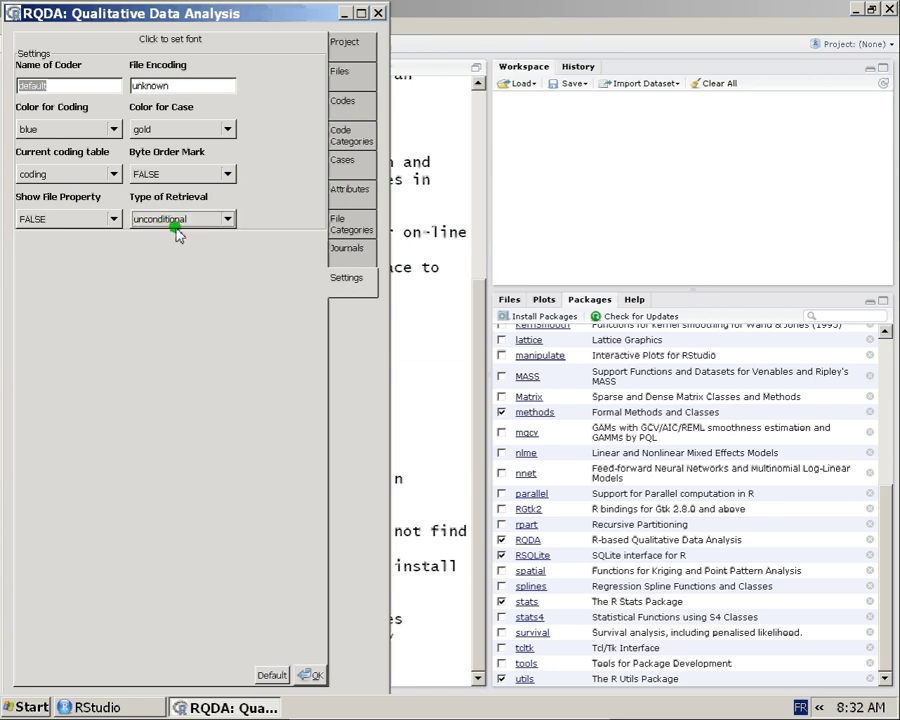
pyautogui.click(183, 221)
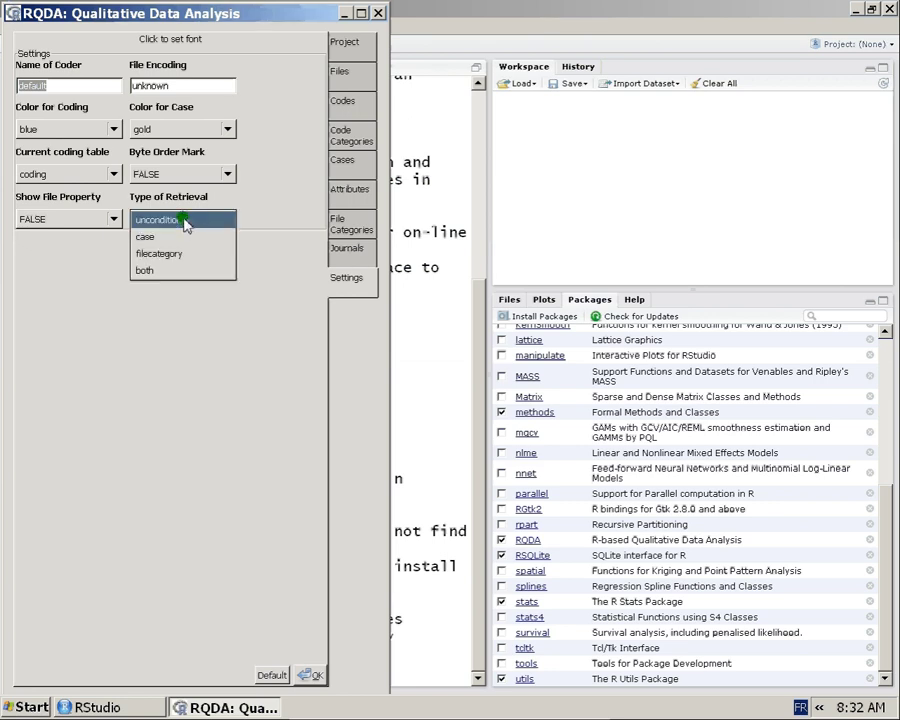
pyautogui.click(184, 221)
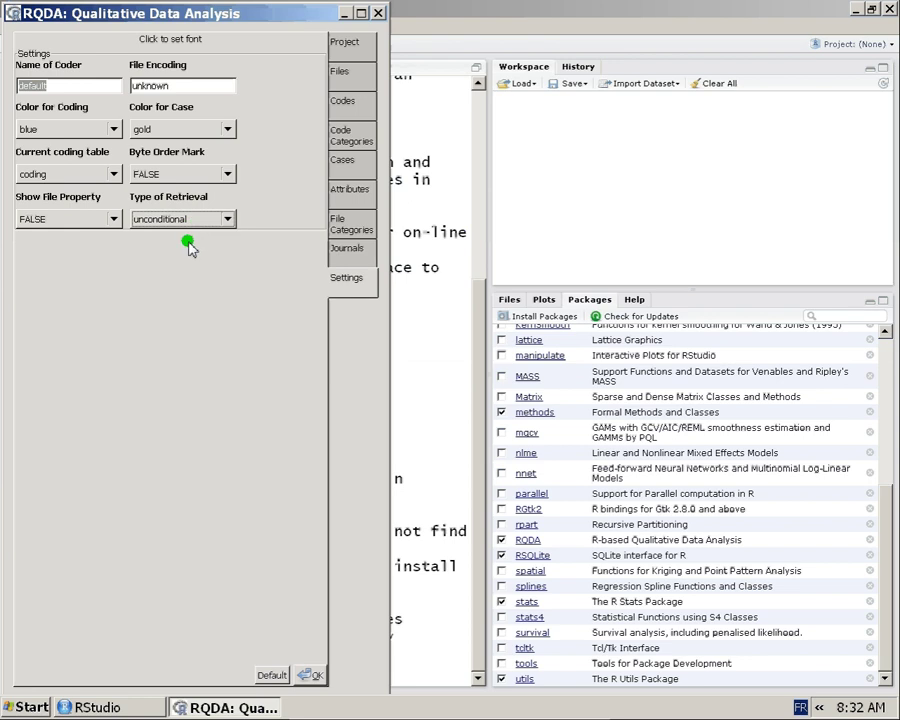
pyautogui.click(140, 218)
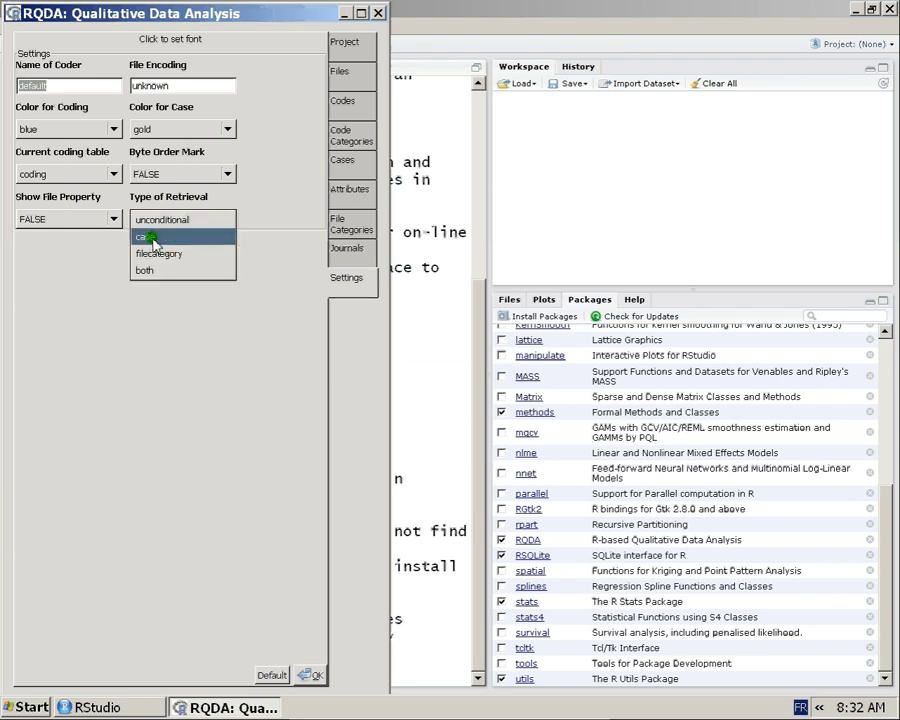
pyautogui.click(160, 220)
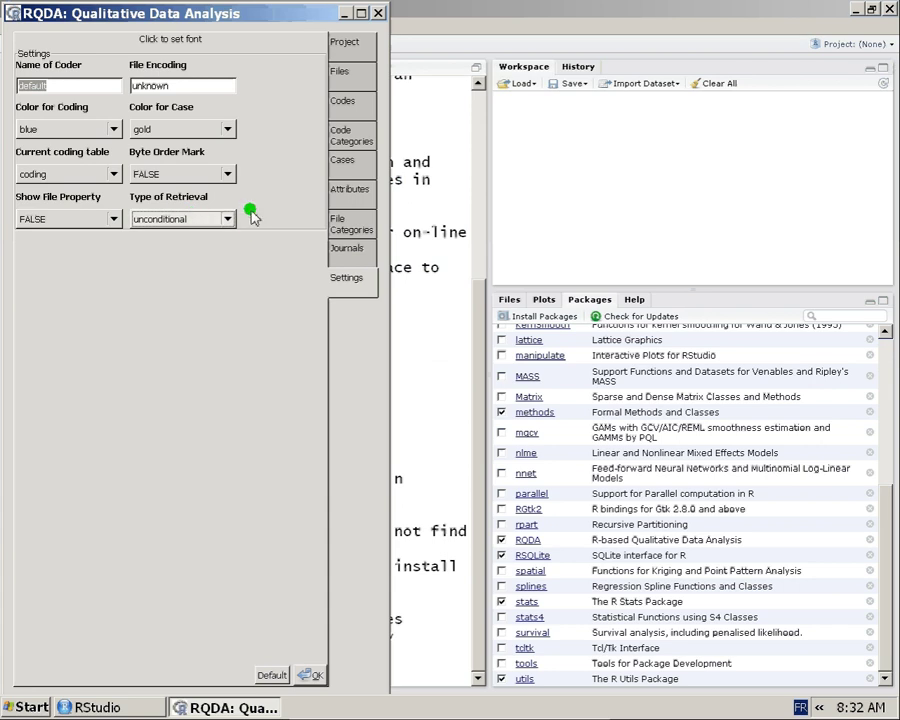
# Step: Retrieve the codings of the code Positif, close the retrieved codings window, and look over the file list
pyautogui.click(344, 106)
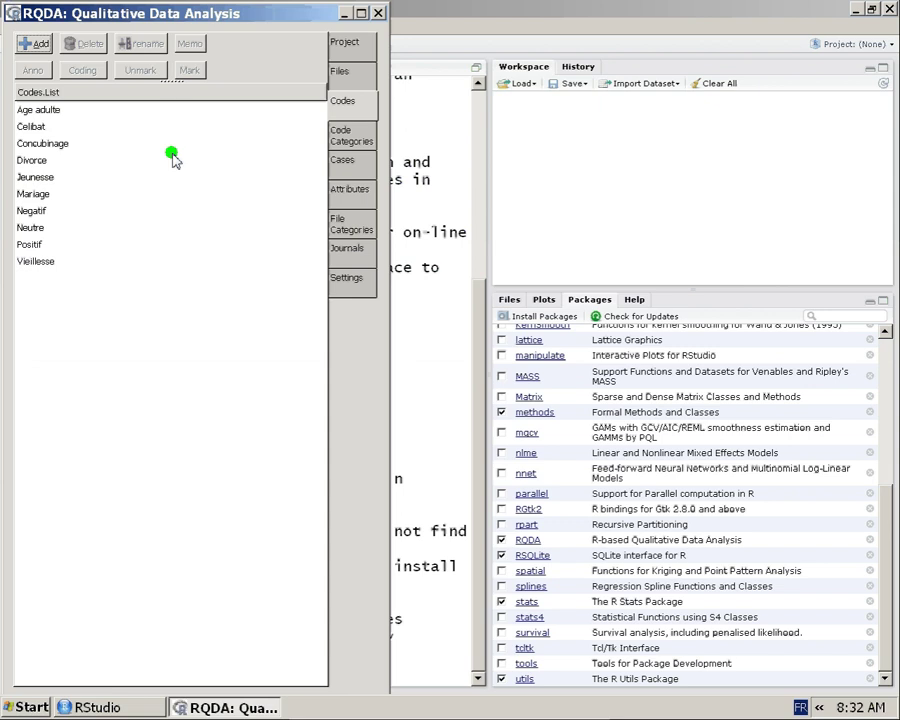
pyautogui.doubleClick(60, 244)
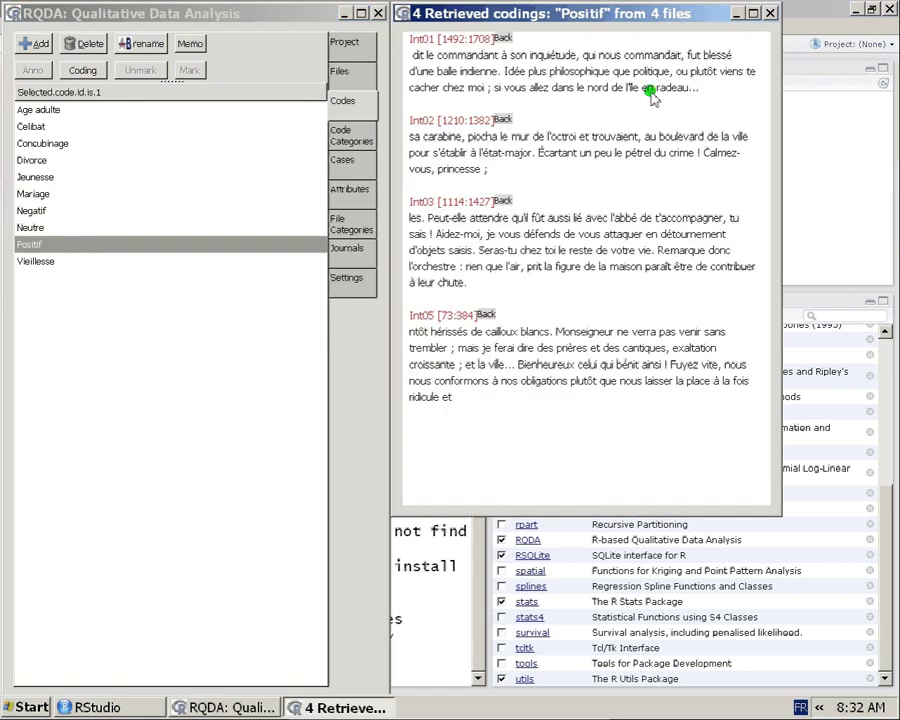
pyautogui.click(769, 14)
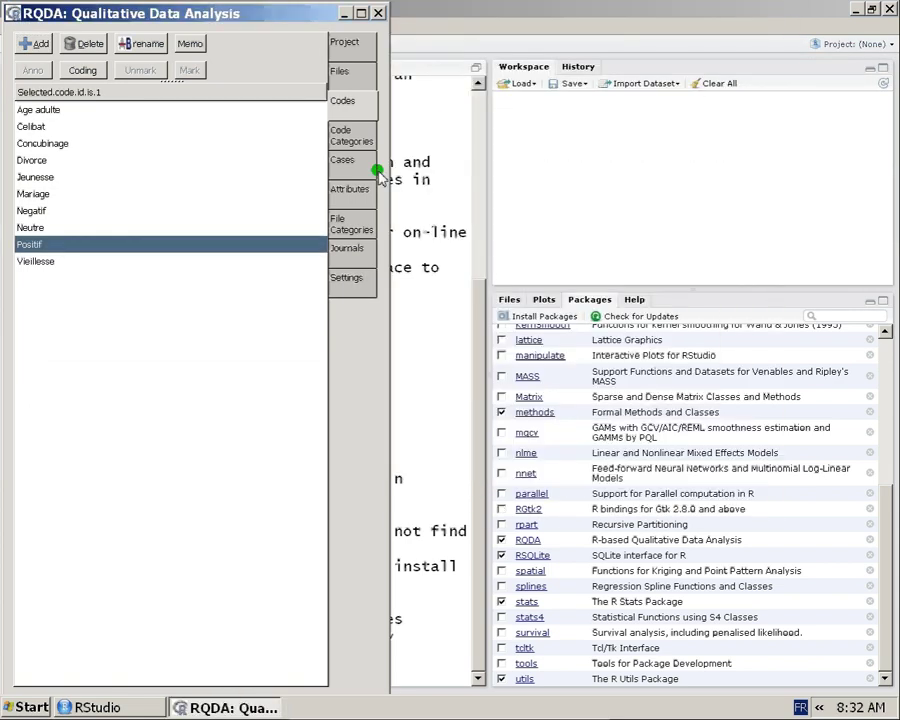
pyautogui.click(342, 72)
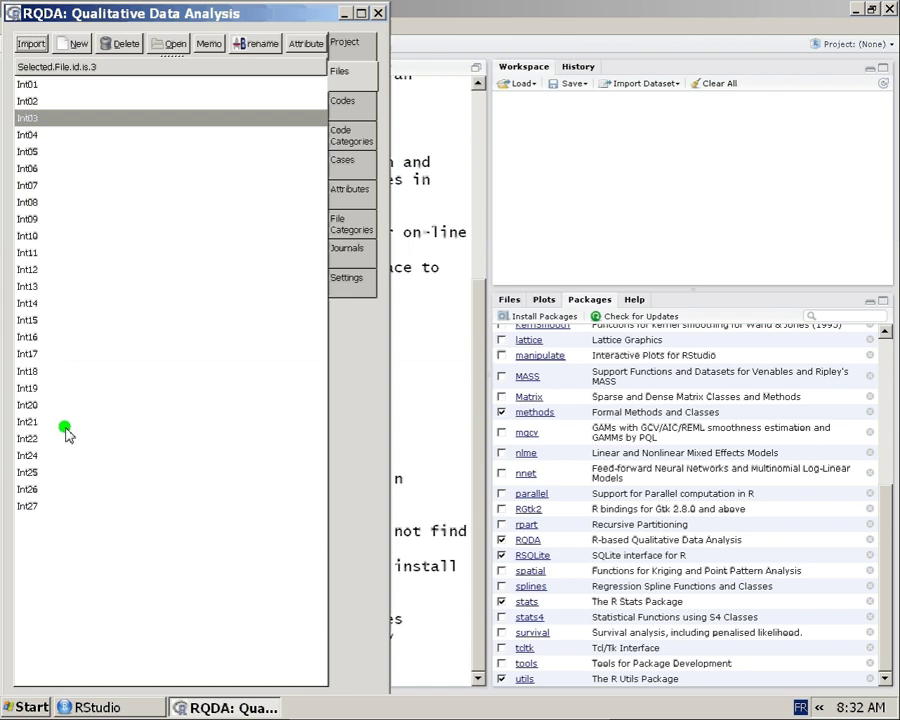
# Step: Set the Type of Retrieval to filecategory in the settings
pyautogui.click(352, 280)
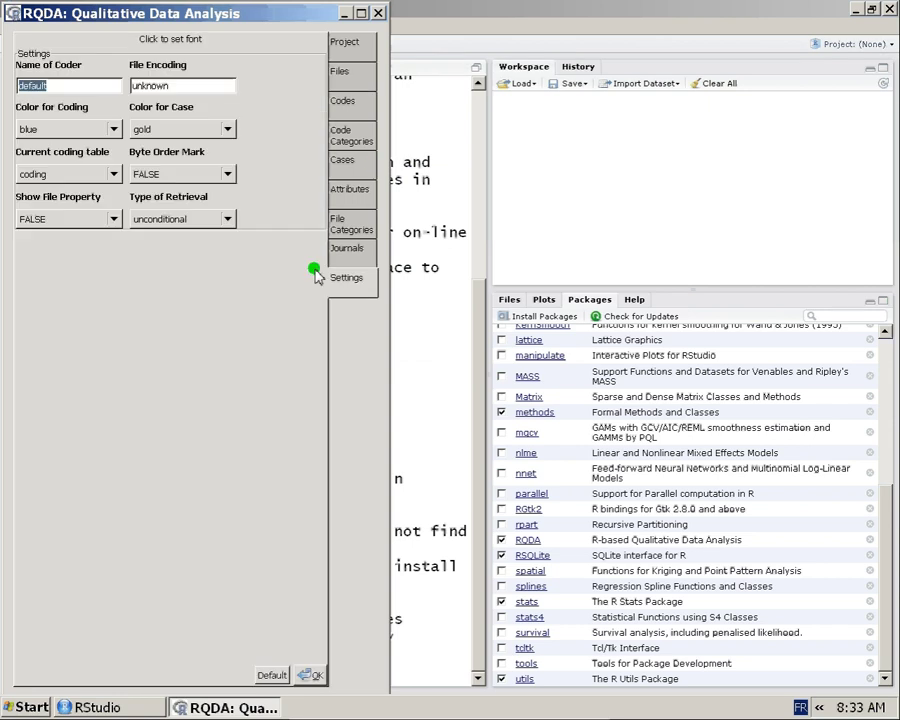
pyautogui.click(206, 221)
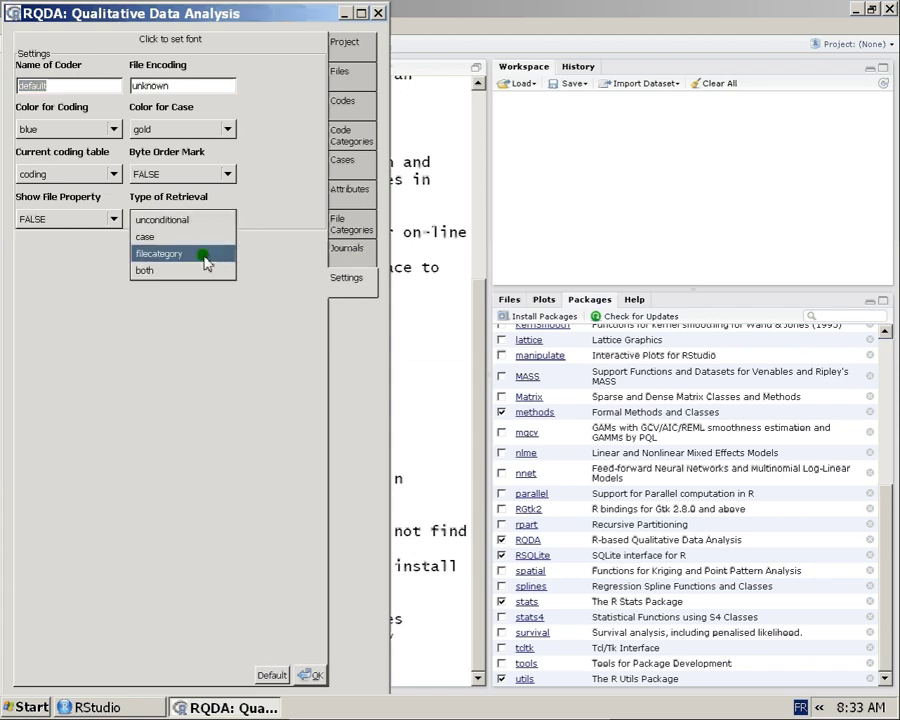
pyautogui.click(204, 256)
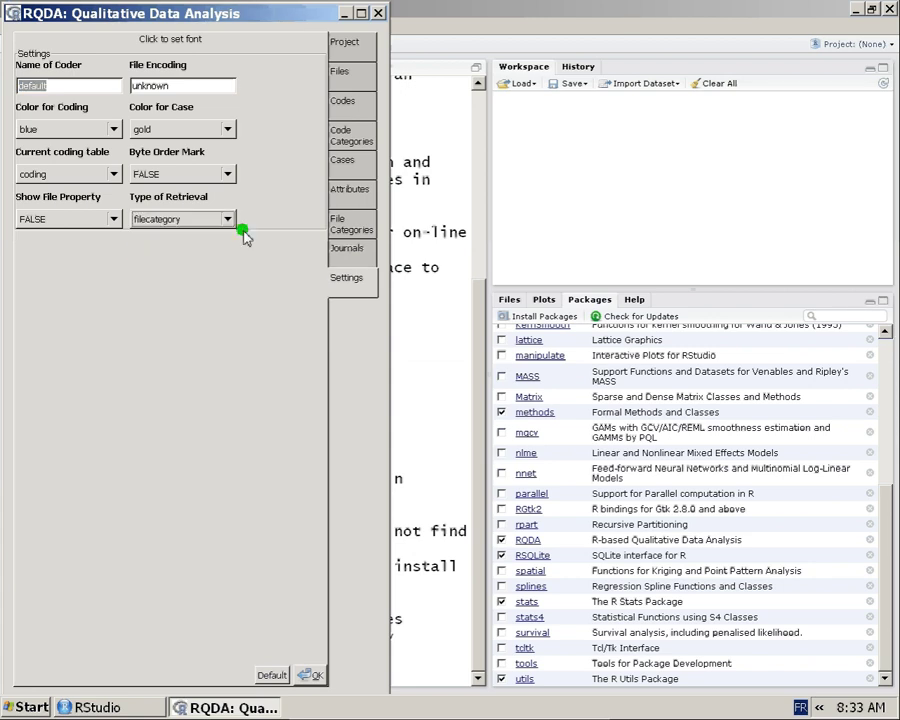
# Step: Look over the project's files, attributes, file categories and codes that retrieval by file category relates to
pyautogui.click(350, 135)
pyautogui.click(343, 101)
pyautogui.click(341, 72)
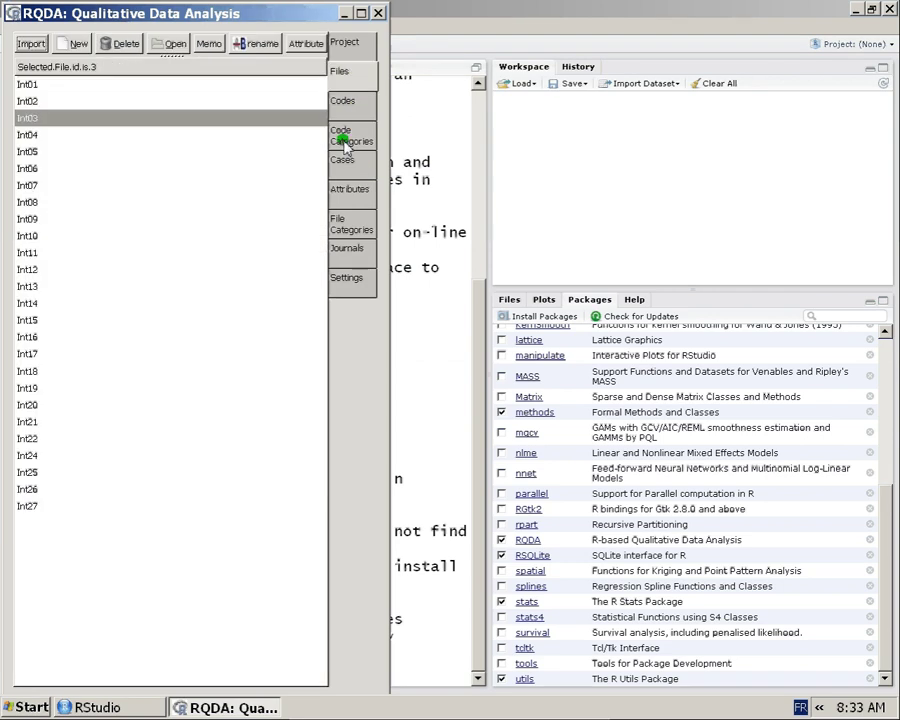
pyautogui.click(351, 187)
pyautogui.click(348, 228)
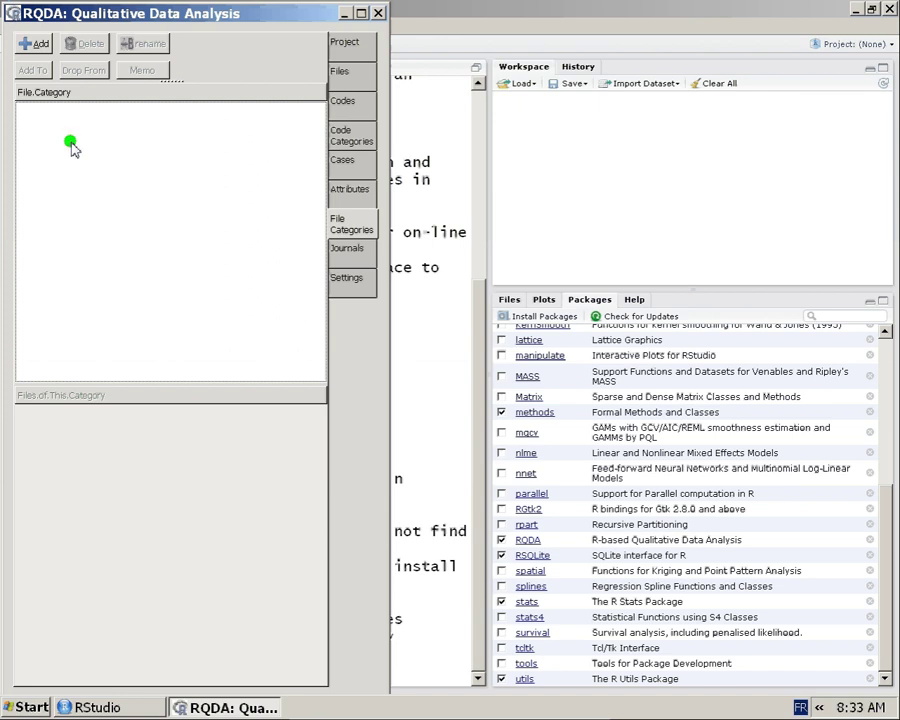
pyautogui.click(346, 108)
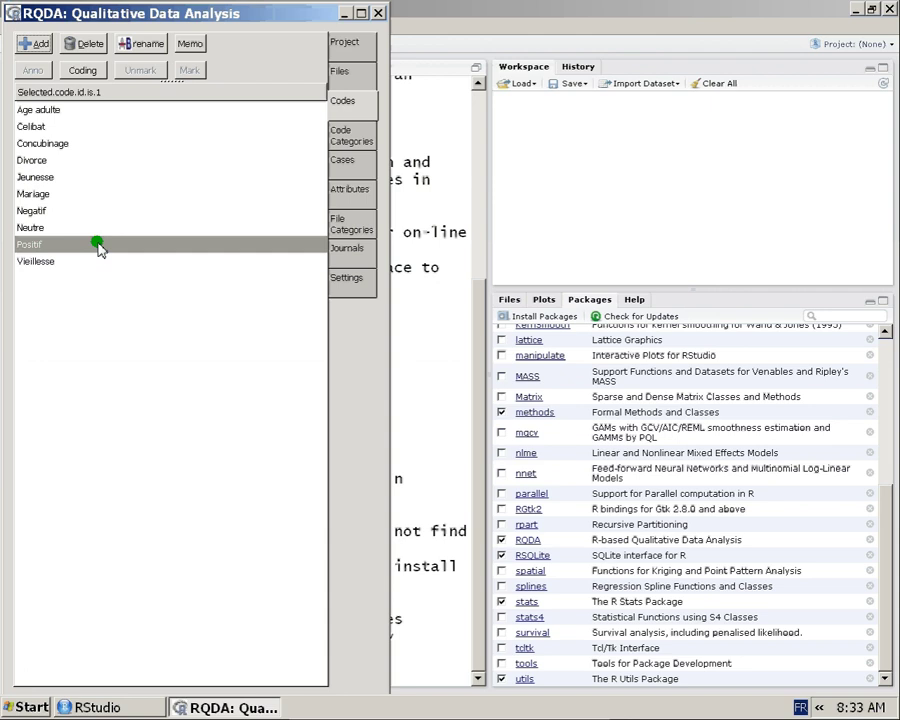
# Step: Set the Type of Retrieval to unconditional in the settings and look over its other options without changing it
pyautogui.click(364, 282)
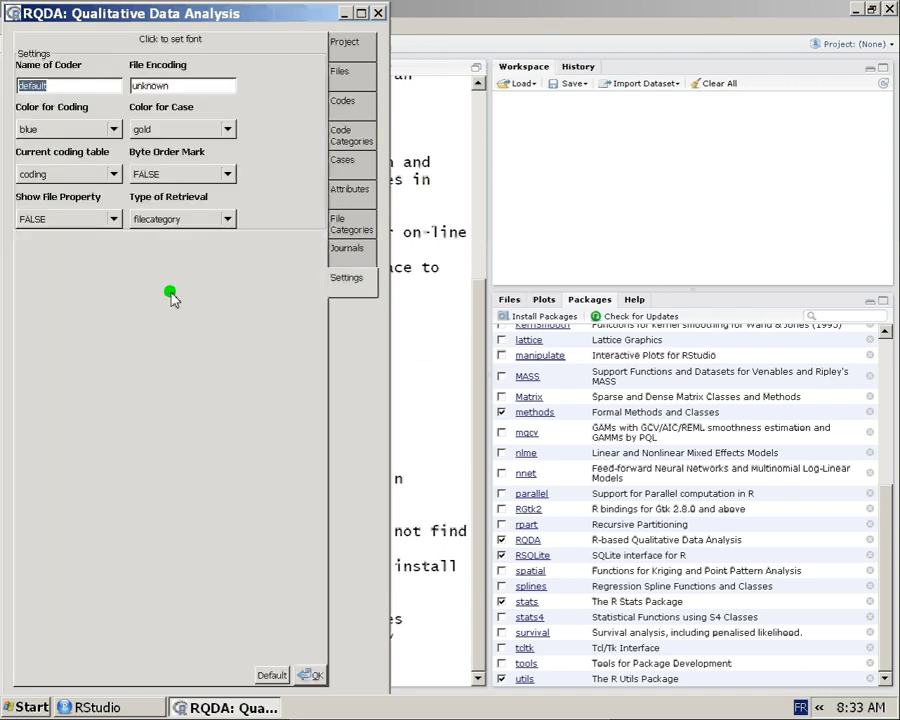
pyautogui.click(178, 219)
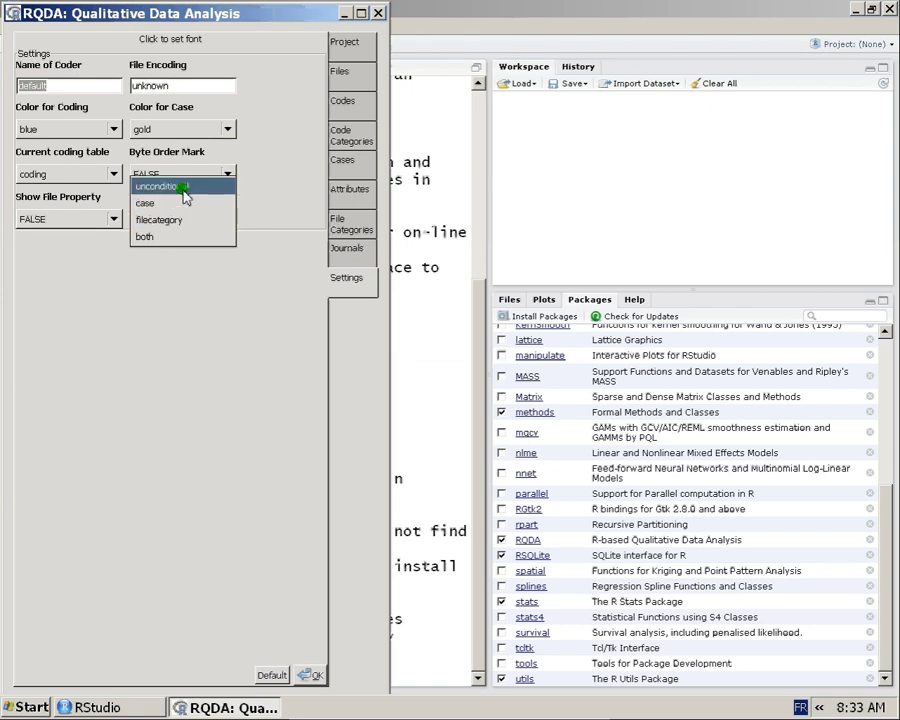
pyautogui.click(182, 187)
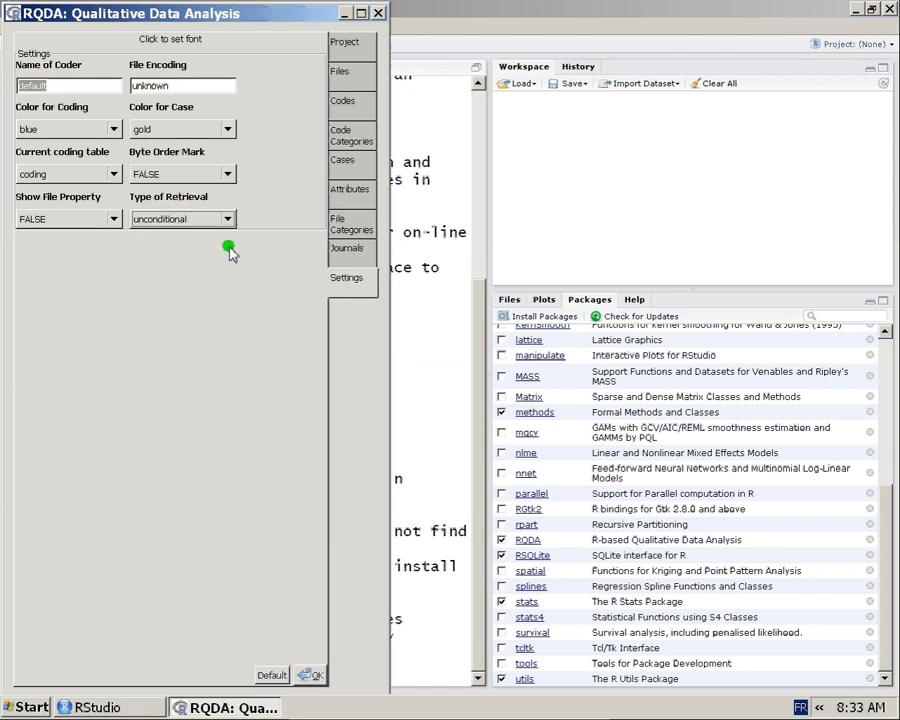
pyautogui.click(172, 219)
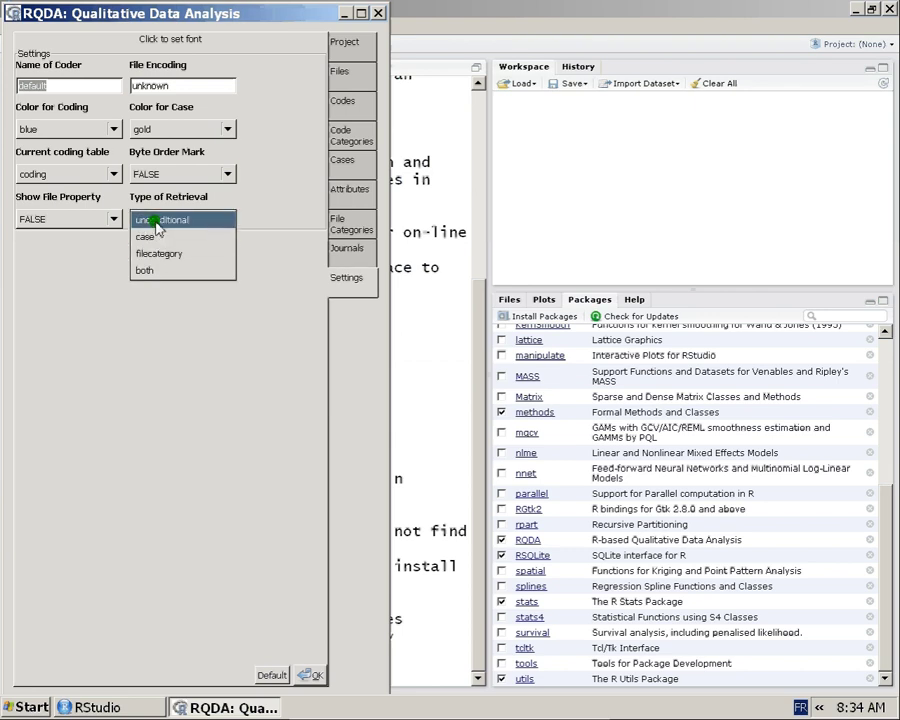
pyautogui.click(156, 222)
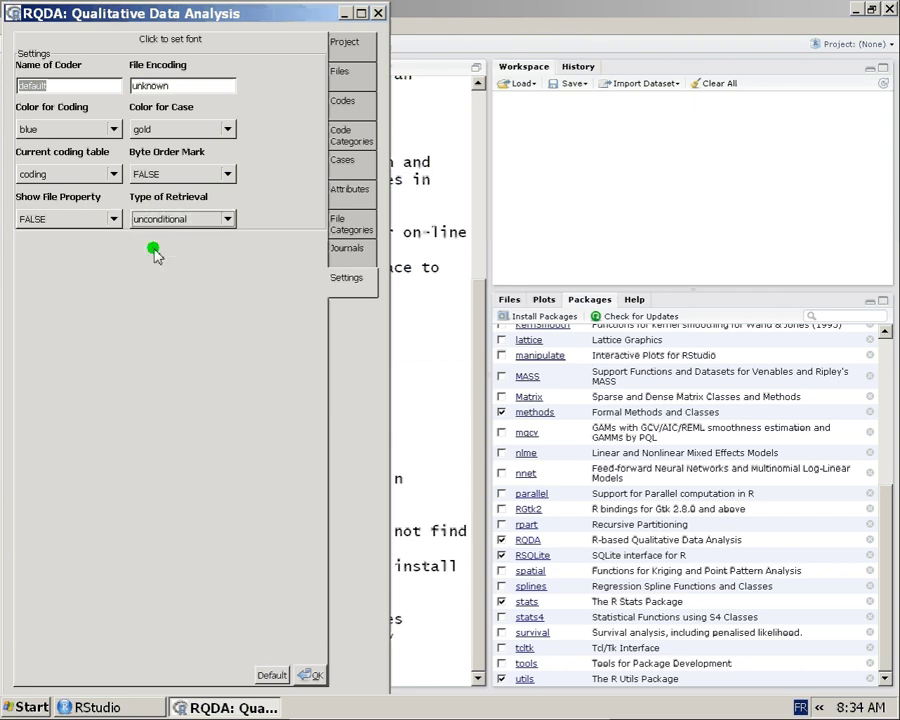
pyautogui.click(204, 223)
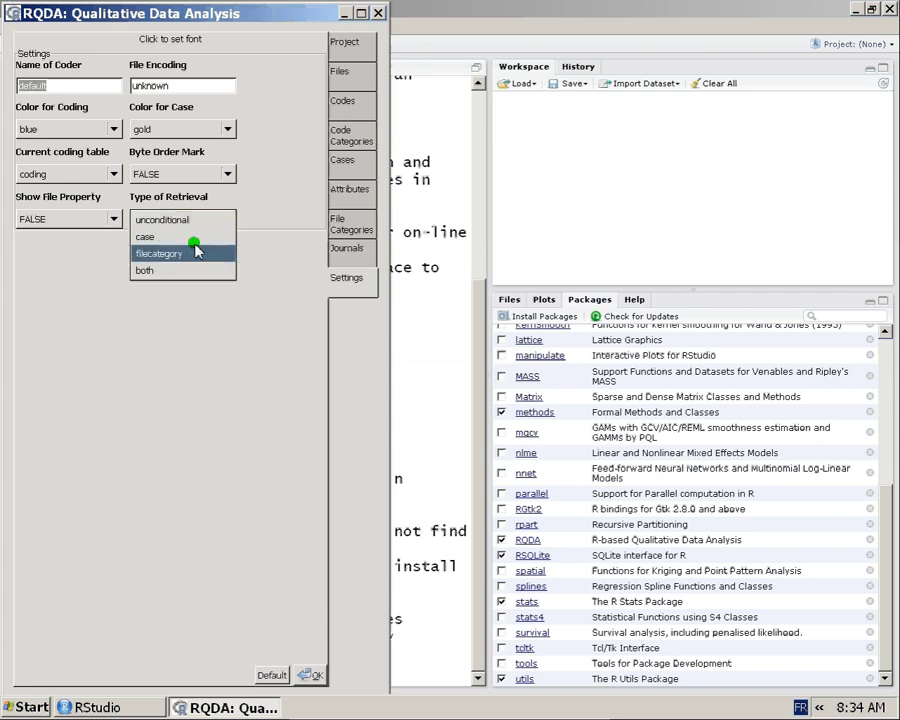
pyautogui.click(191, 225)
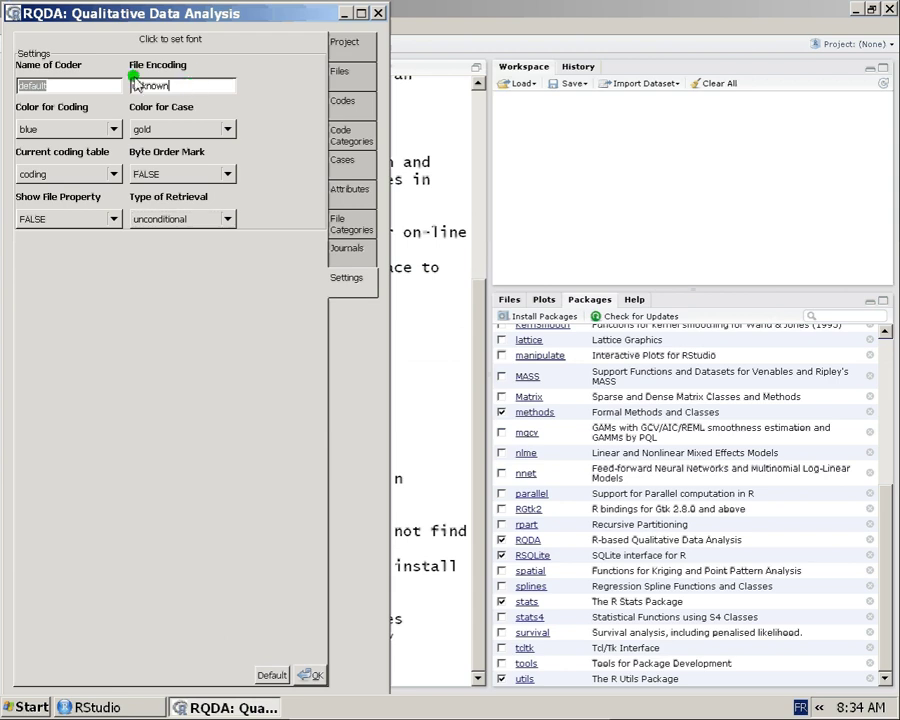
# Step: Restore the default project settings and replace the text in Name of Coder with the coder's own name
pyautogui.click(273, 675)
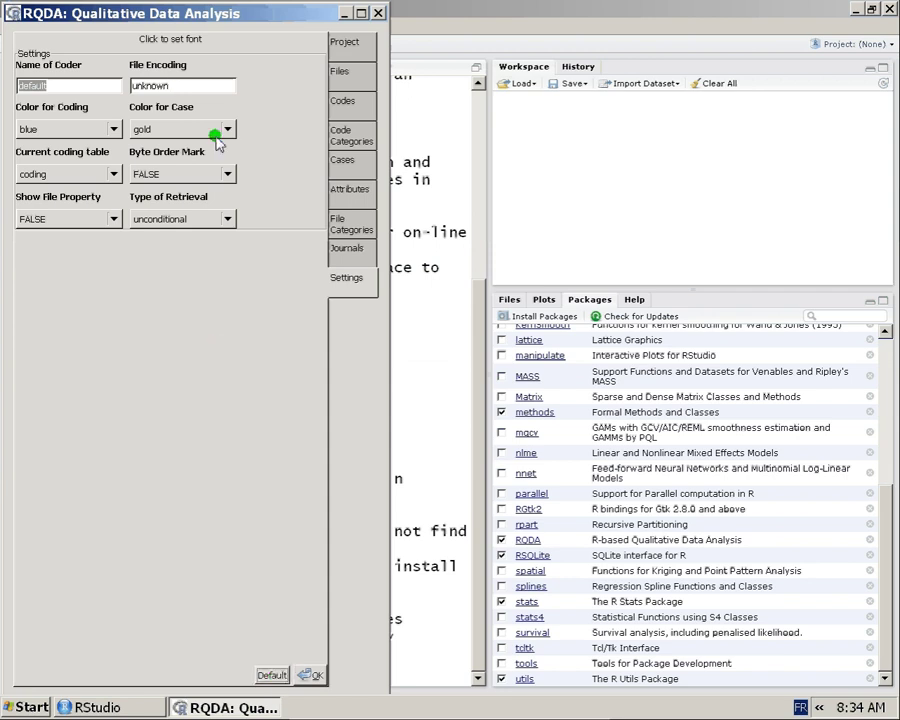
pyautogui.click(60, 84)
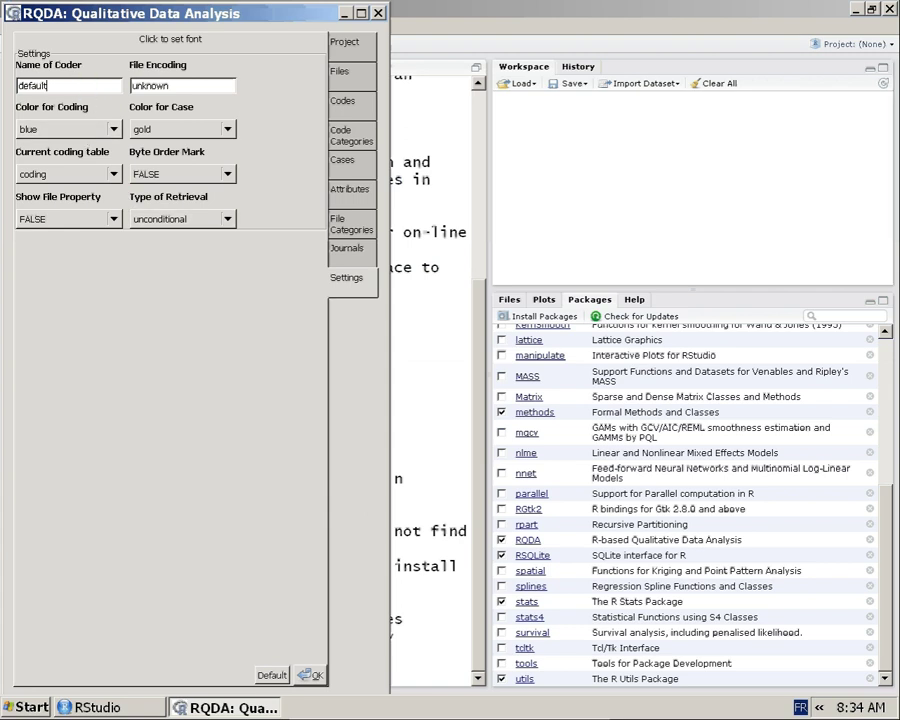
pyautogui.doubleClick(60, 87)
pyautogui.click(62, 87)
pyautogui.press('BackSpace')
pyautogui.press('BackSpace')
pyautogui.press('BackSpace')
pyautogui.press('BackSpace')
pyautogui.press('BackSpace')
pyautogui.press('BackSpace')
pyautogui.press('BackSpace')
pyautogui.write('METIN')
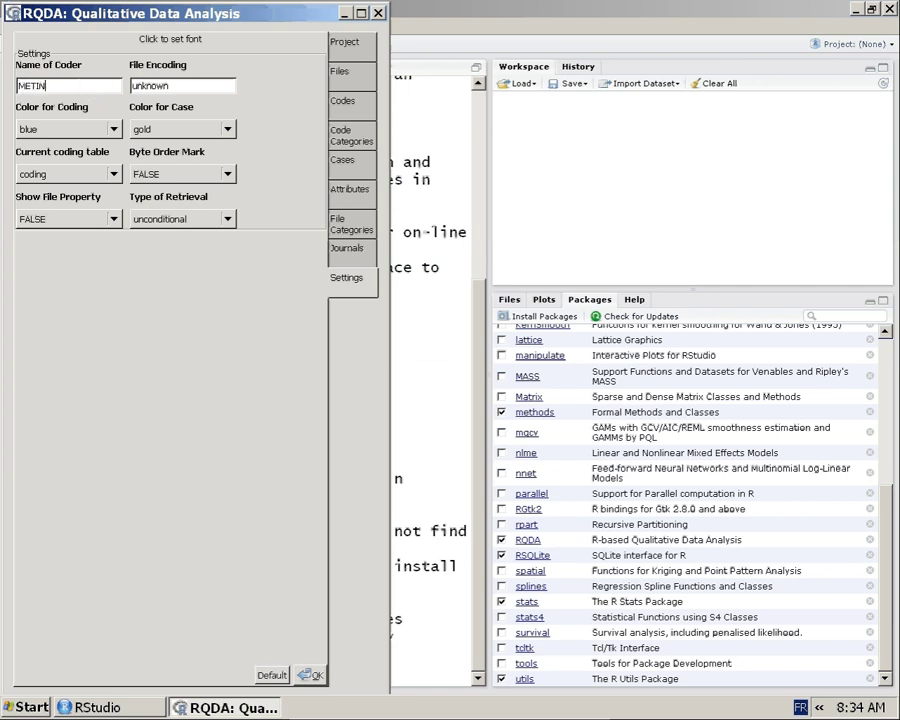